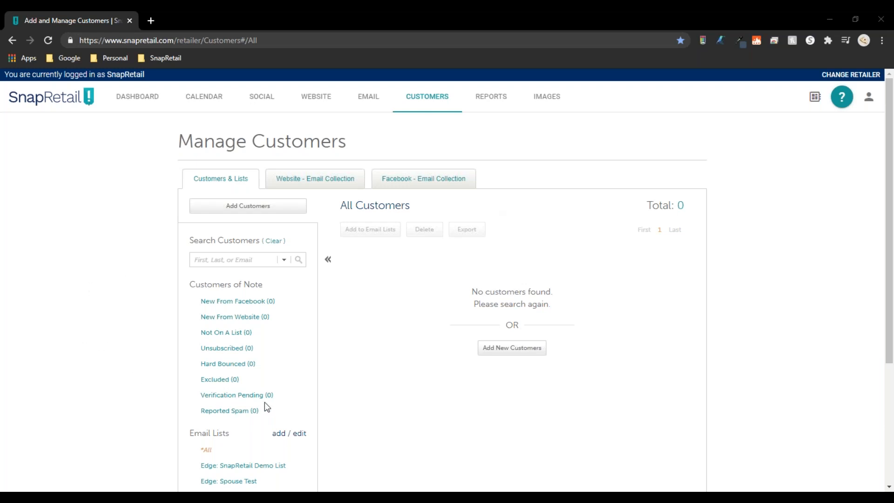
Go to Website - Email Collection and review the embed codes and the 'Want To Hear From Us?' preview.
left_click_drag(221, 410, 219, 401)
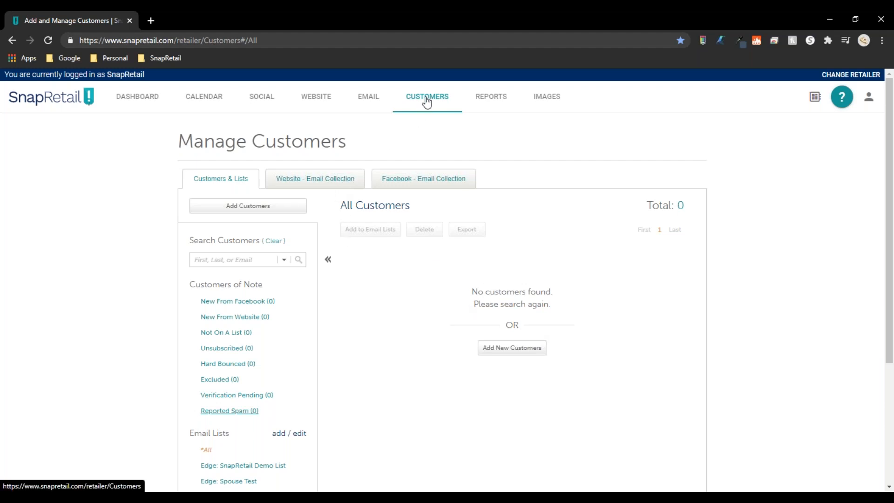
left_click(332, 185)
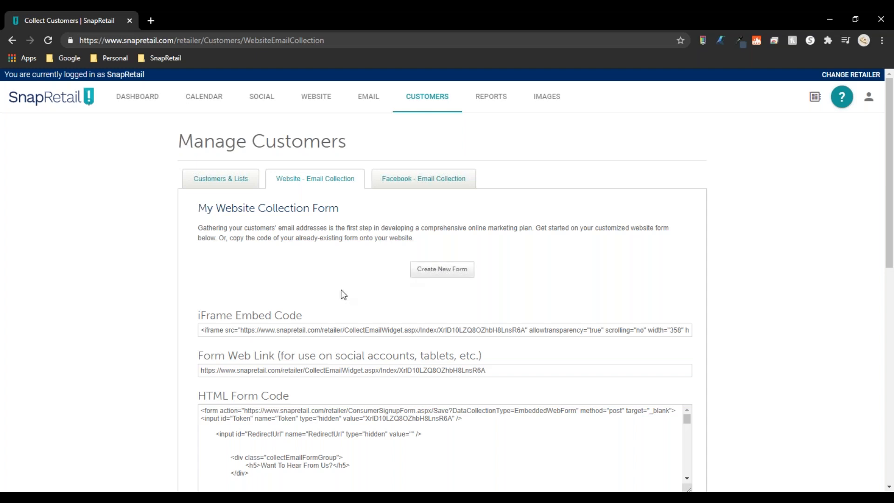
scroll(210, 200, "down", 3)
scroll(326, 242, "down", 5)
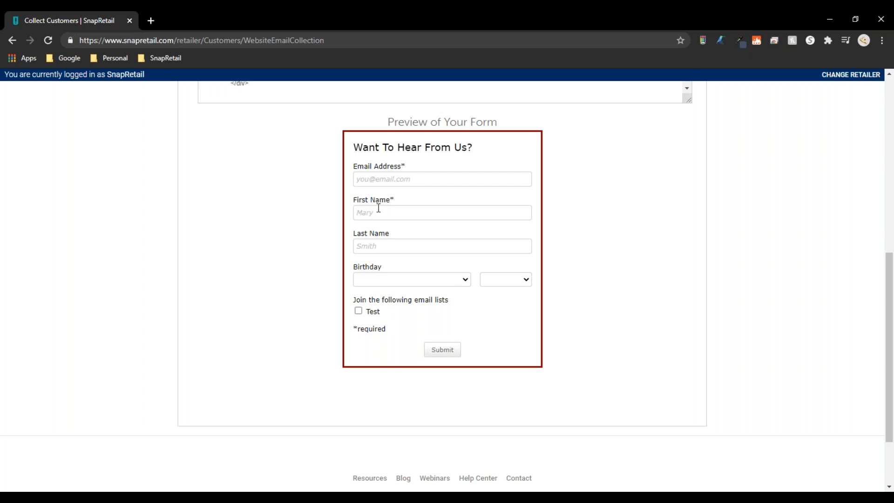
scroll(337, 153, "up", 3)
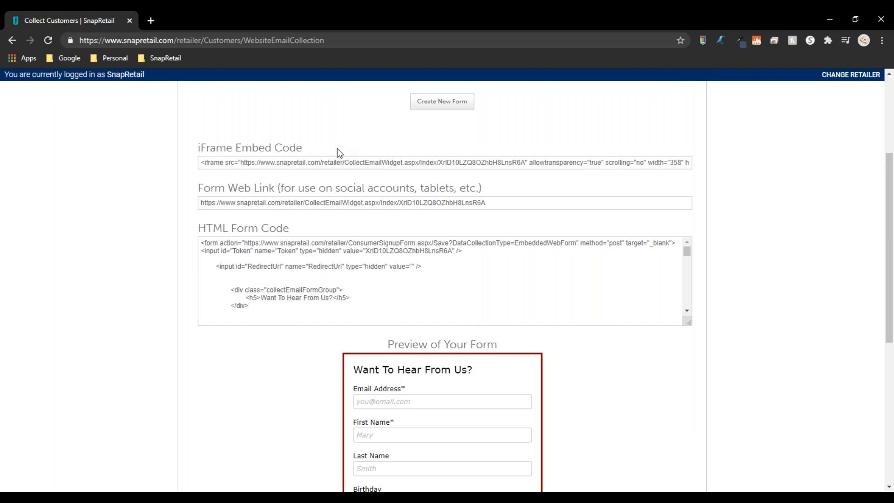
scroll(359, 129, "up", 2)
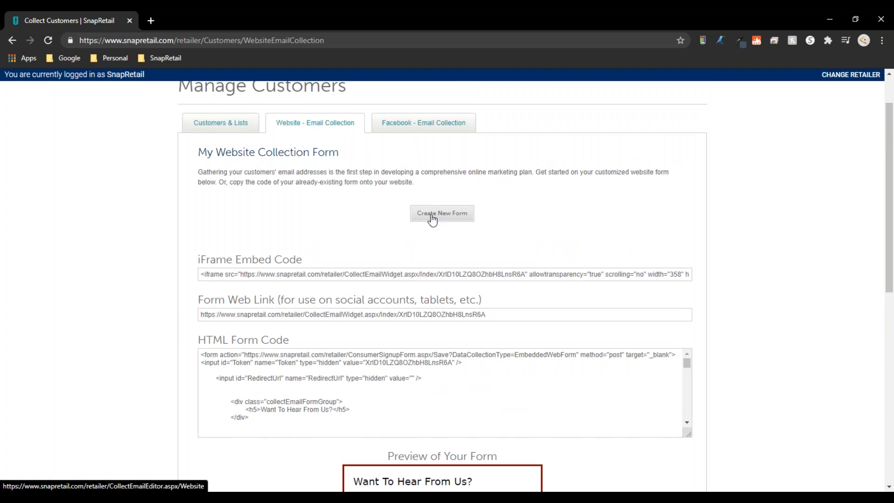
Create a new website form with First Name, Birthday and Last Name fields added.
left_click(432, 216)
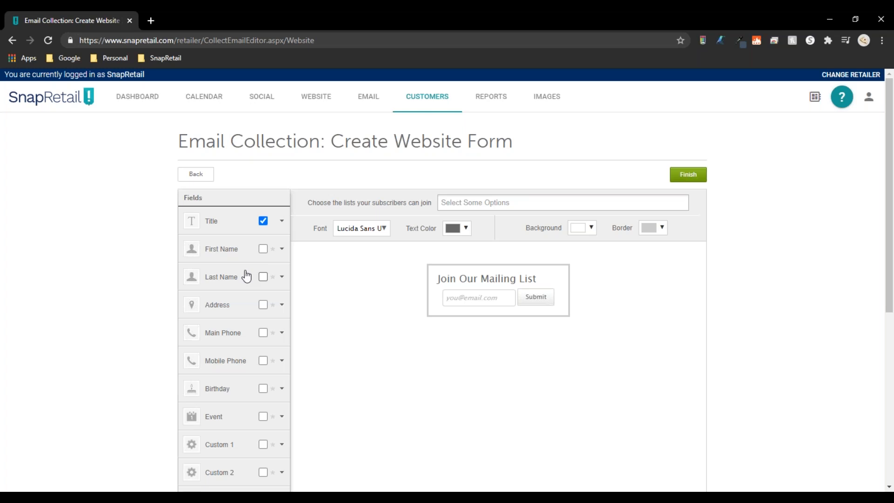
left_click(263, 249)
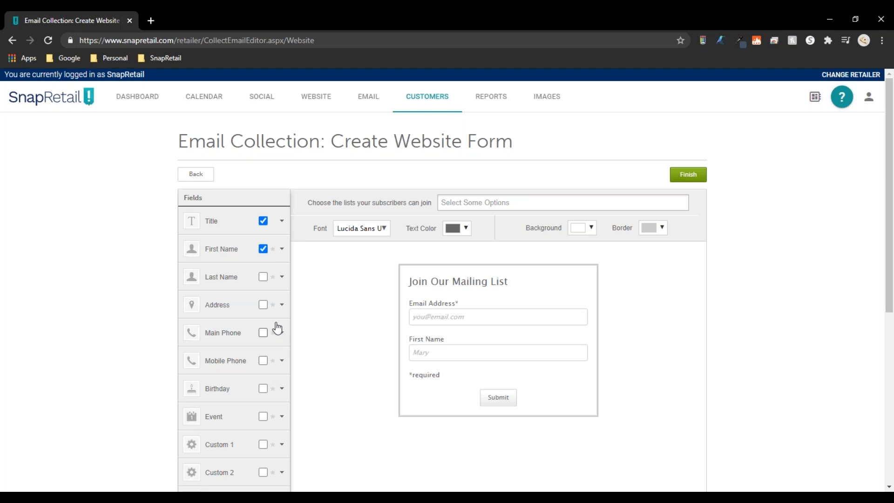
left_click(263, 389)
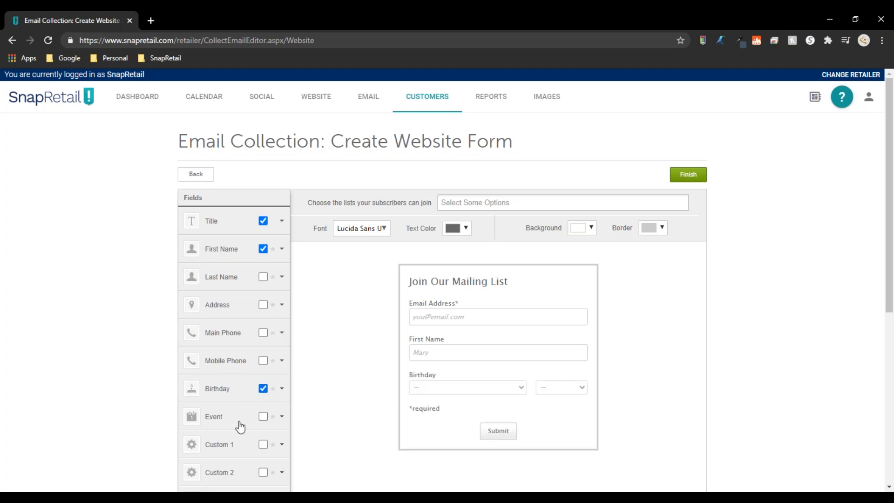
left_click(263, 276)
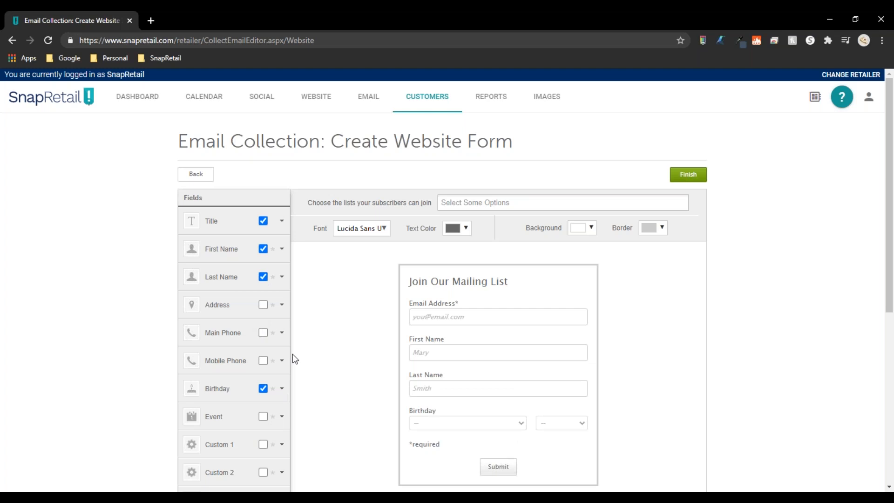
scroll(248, 315, "down", 2)
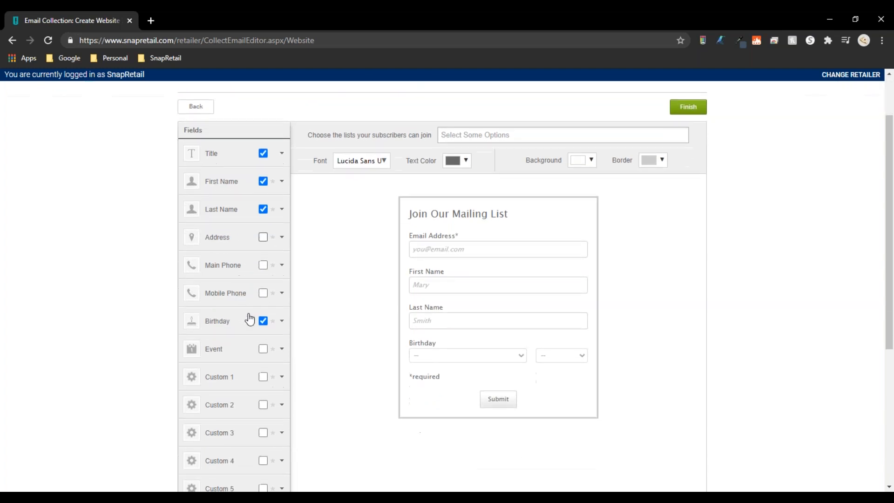
scroll(215, 410, "down", 2)
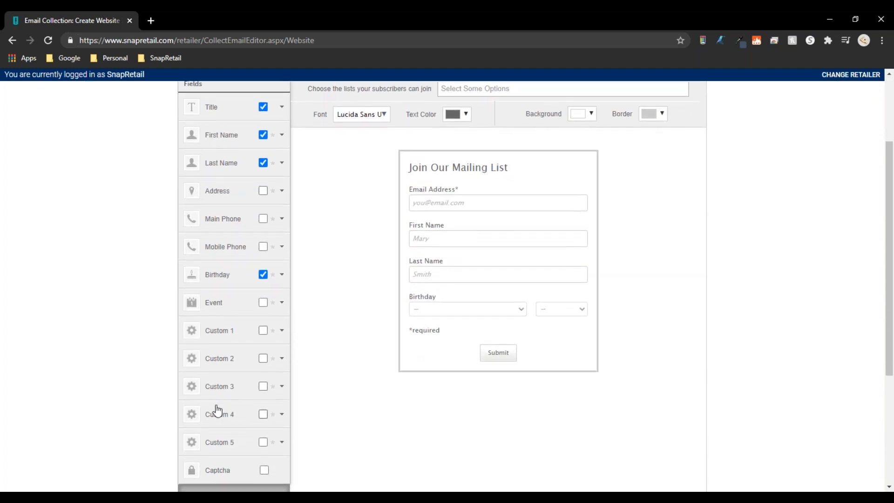
scroll(199, 328, "down", 1)
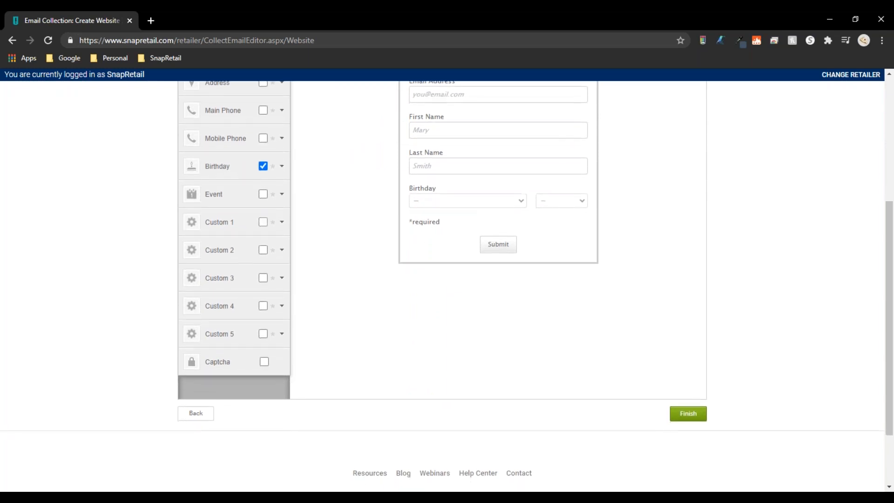
Add the Custom 1 field to the form and label it 'Favorite Color'.
left_click(263, 222)
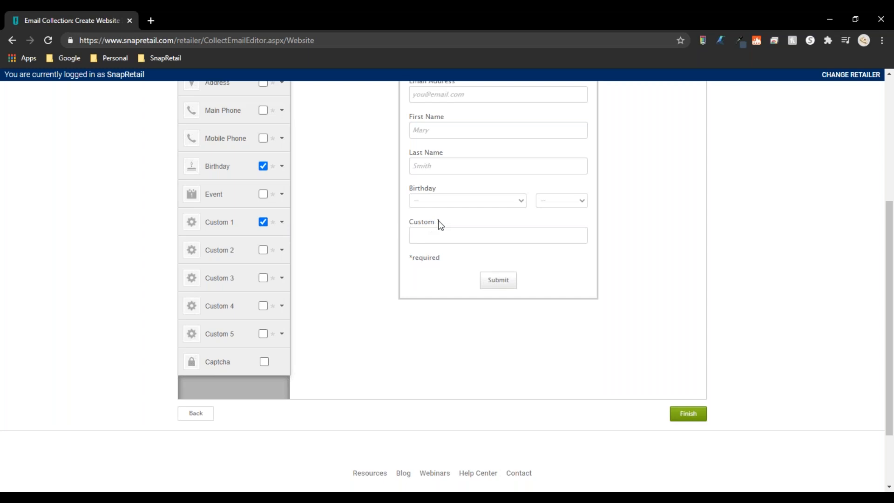
left_click(282, 223)
triple_click(246, 242)
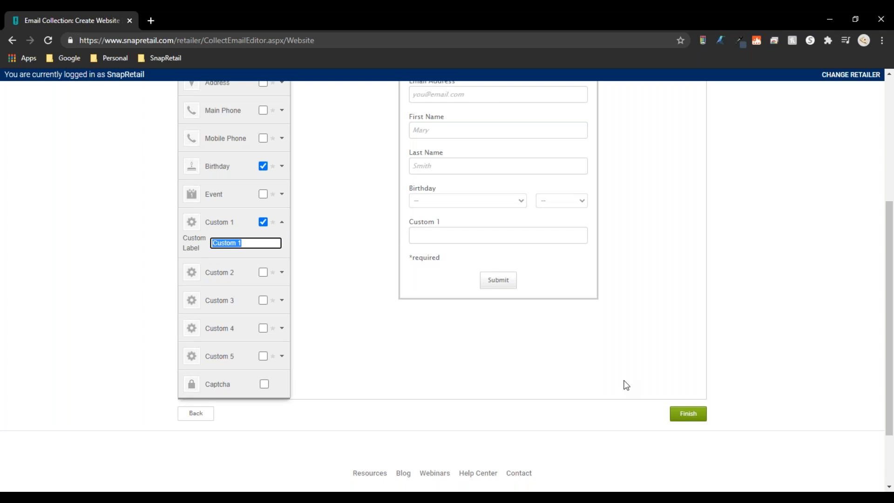
type("Favorite Color")
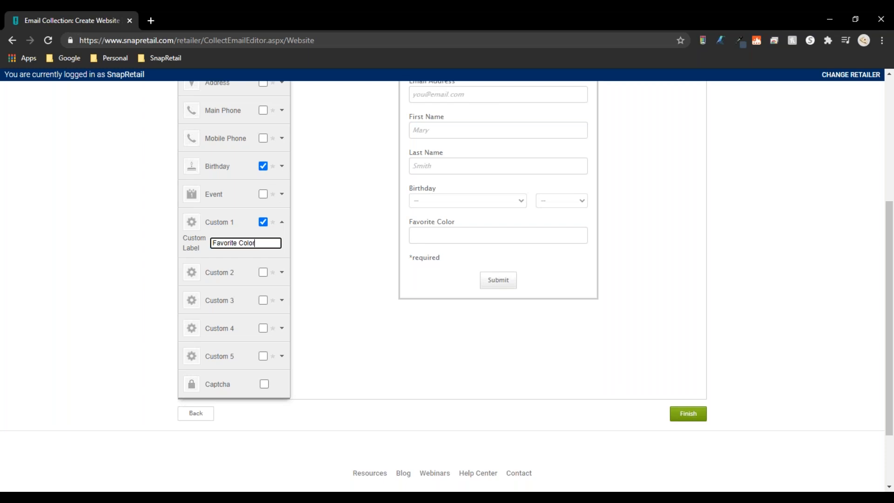
left_click(351, 273)
scroll(346, 220, "up", 2)
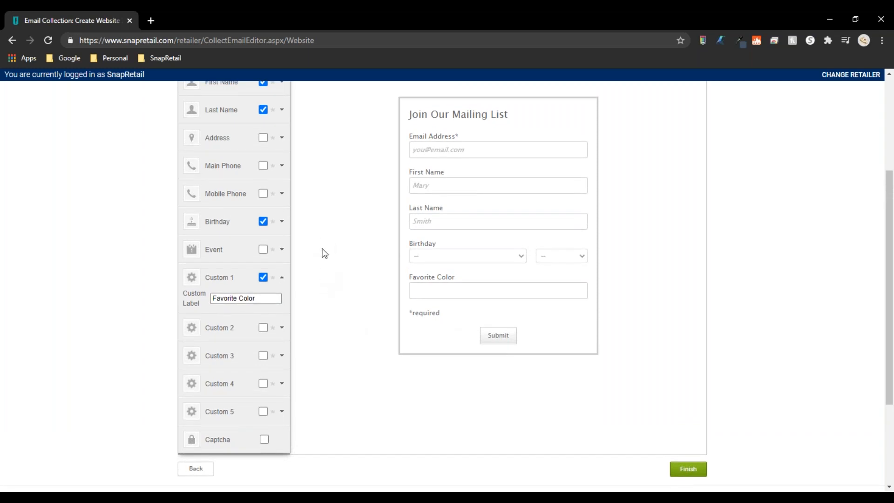
scroll(321, 243, "up", 2)
scroll(320, 242, "up", 1)
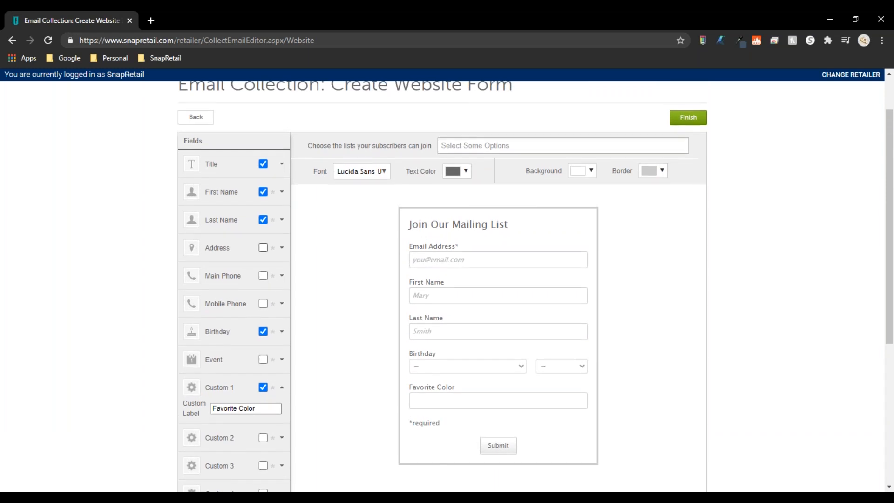
Change the Event field's custom label to 'Anniversary Date'.
left_click(281, 393)
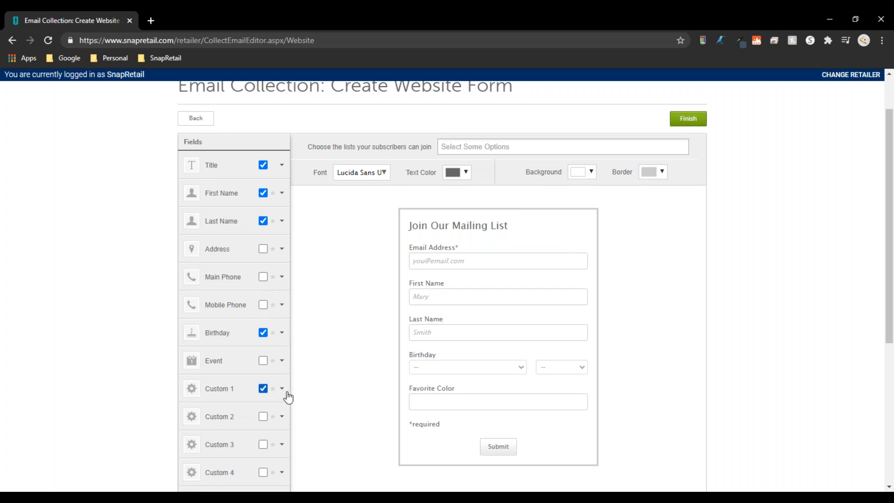
left_click(282, 393)
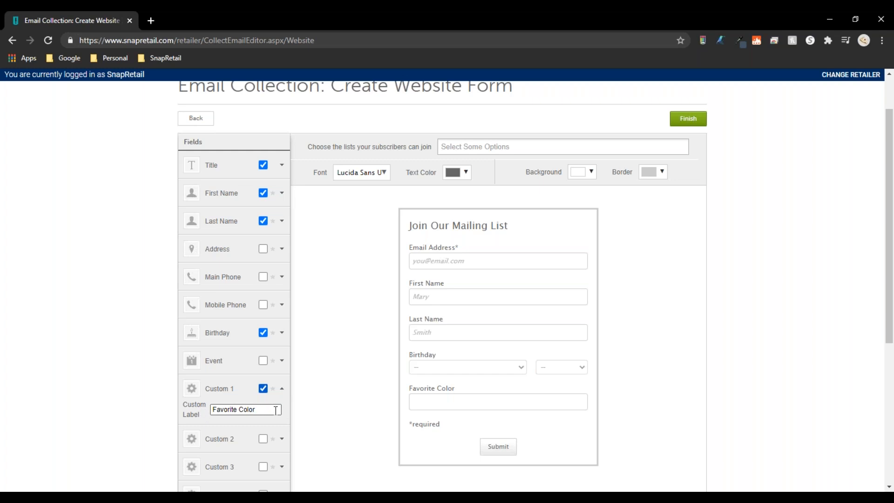
left_click(281, 362)
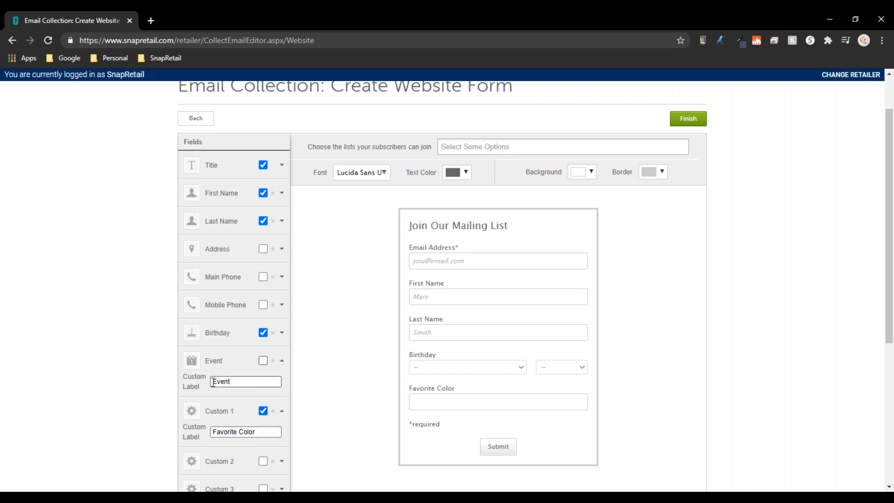
left_click_drag(234, 382, 164, 375)
type("Anniversary Date")
Add the Anniversary Date field, try its boxes in the preview, then remove it.
left_click(263, 360)
left_click(470, 405)
left_click(444, 431)
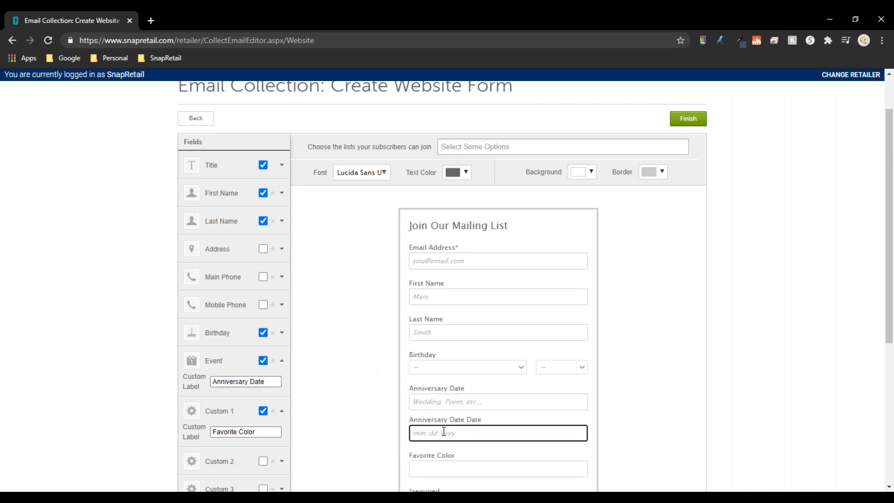
left_click(466, 403)
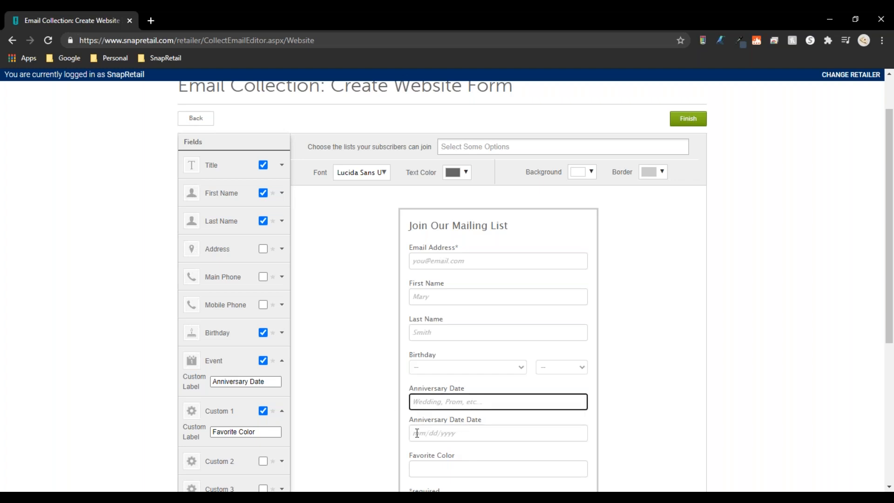
left_click(483, 431)
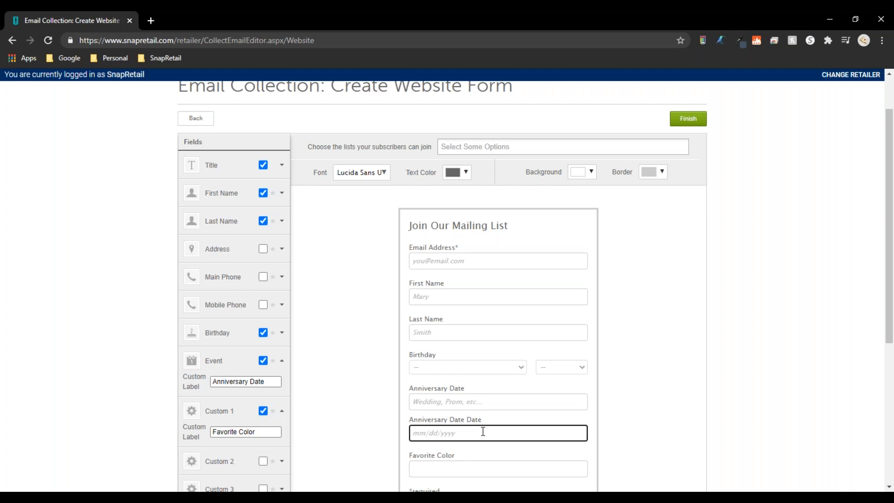
left_click(442, 402)
scroll(365, 411, "down", 3)
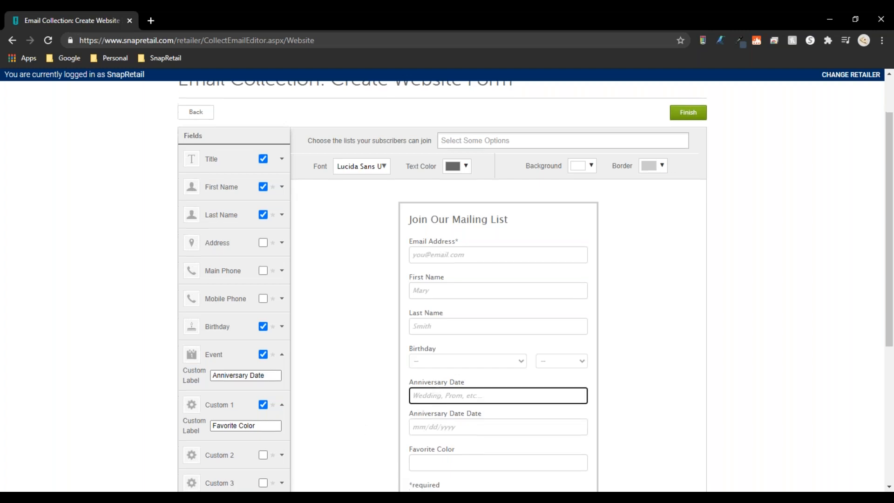
left_click(264, 250)
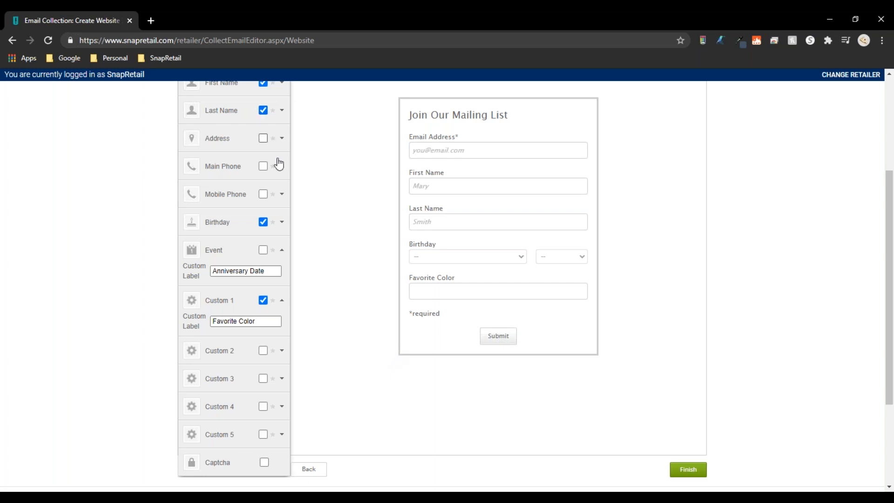
scroll(283, 179, "up", 2)
scroll(272, 195, "up", 1)
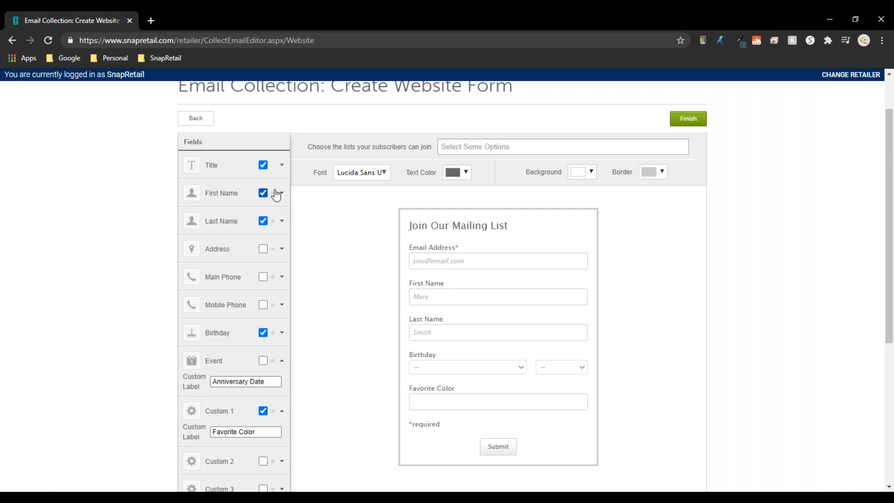
Mark First Name, Last Name and Birthday required, leaving Favorite Color optional.
left_click(273, 193)
left_click(273, 221)
left_click(273, 335)
scroll(271, 356, "down", 2)
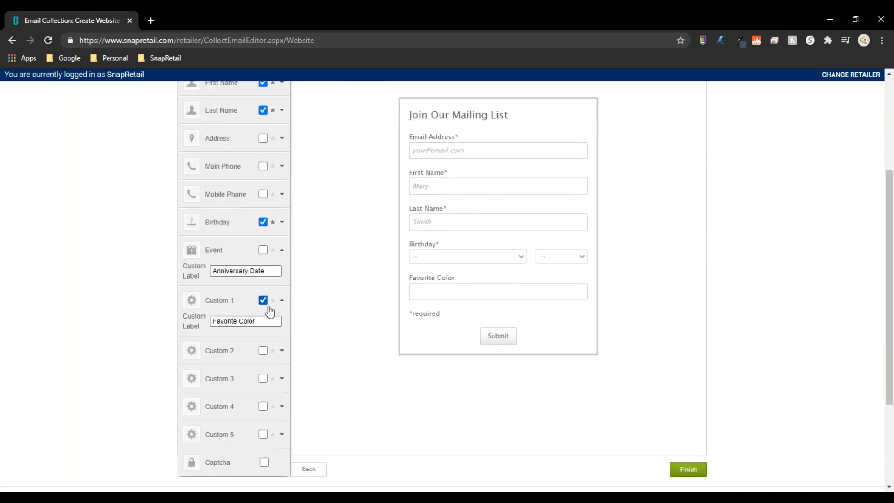
left_click(272, 301)
left_click(272, 301)
Make Birthday and Last Name optional again and remove the Favorite Color field.
left_click(282, 250)
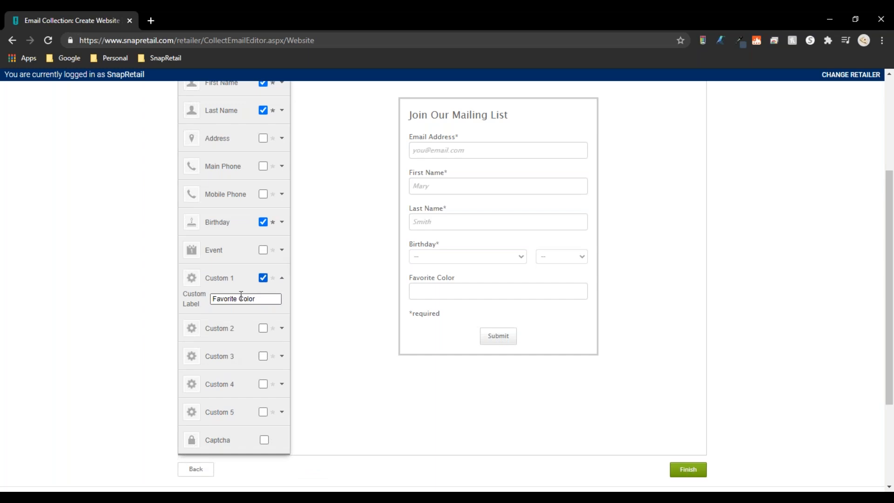
left_click(273, 223)
scroll(260, 316, "up", 3)
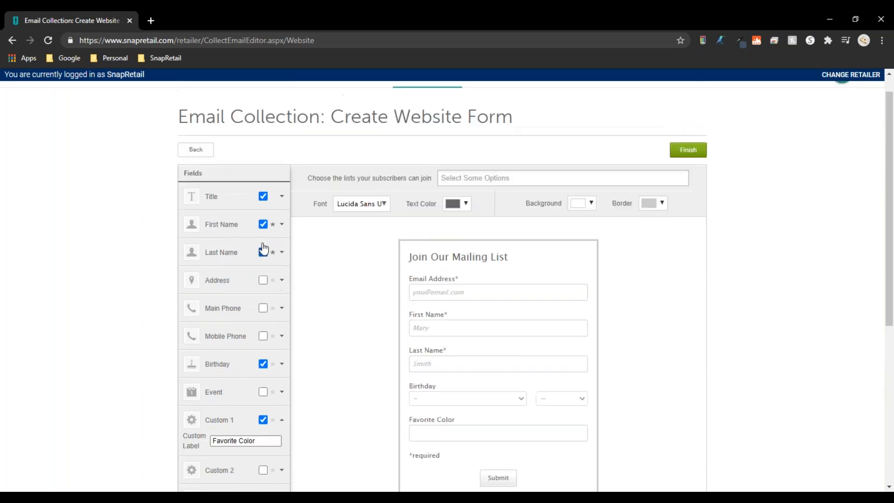
left_click(273, 252)
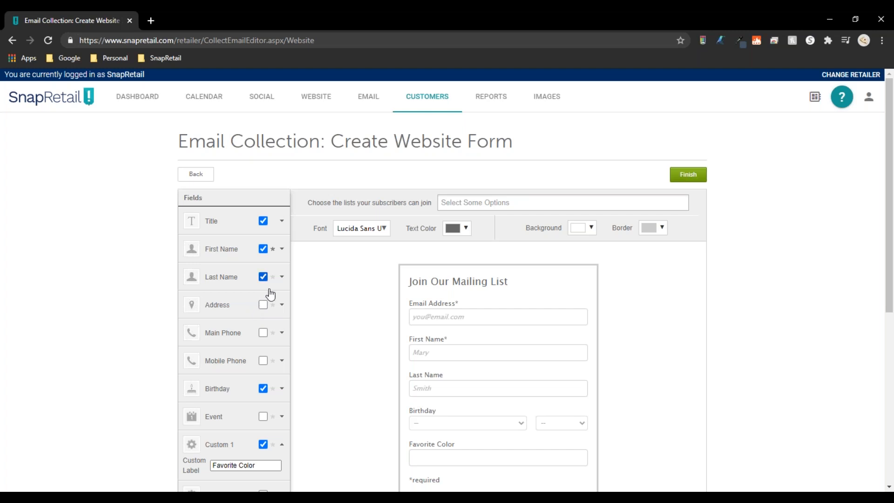
scroll(273, 298, "down", 1)
scroll(275, 298, "down", 3)
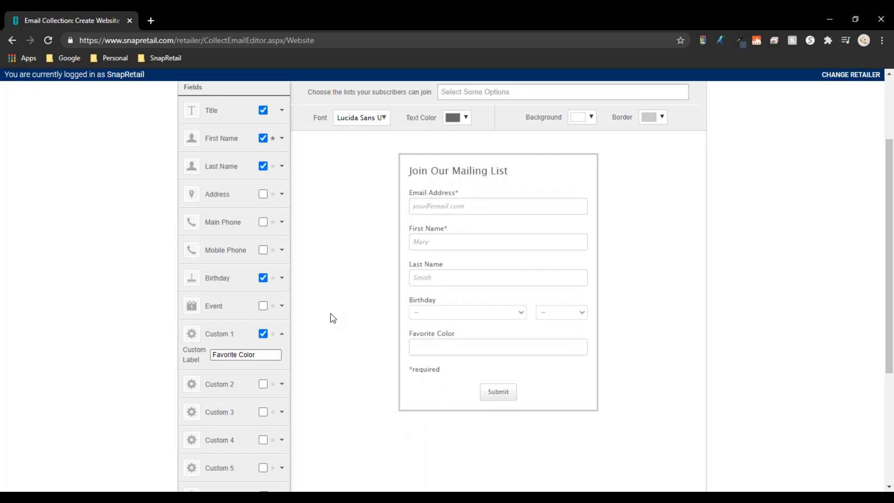
left_click(263, 333)
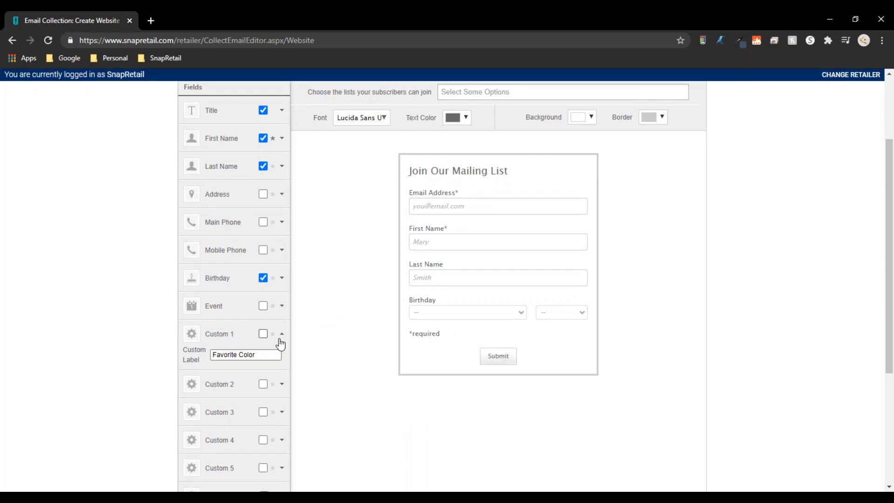
Add a Captcha check to the form, placing it below Birthday above the Submit button.
left_click(282, 334)
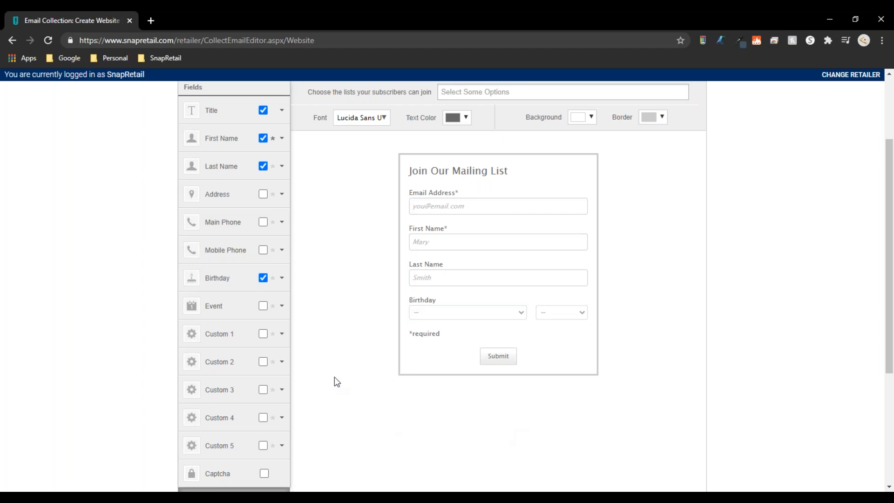
scroll(345, 375, "down", 4)
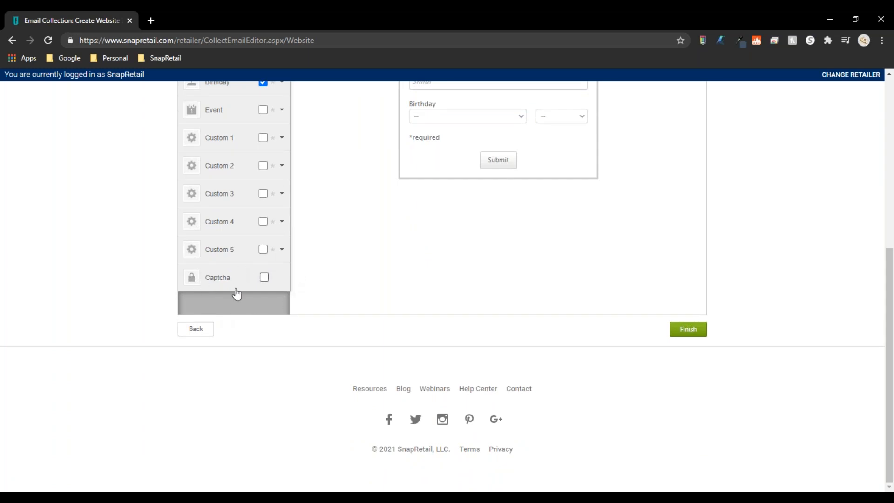
left_click(265, 277)
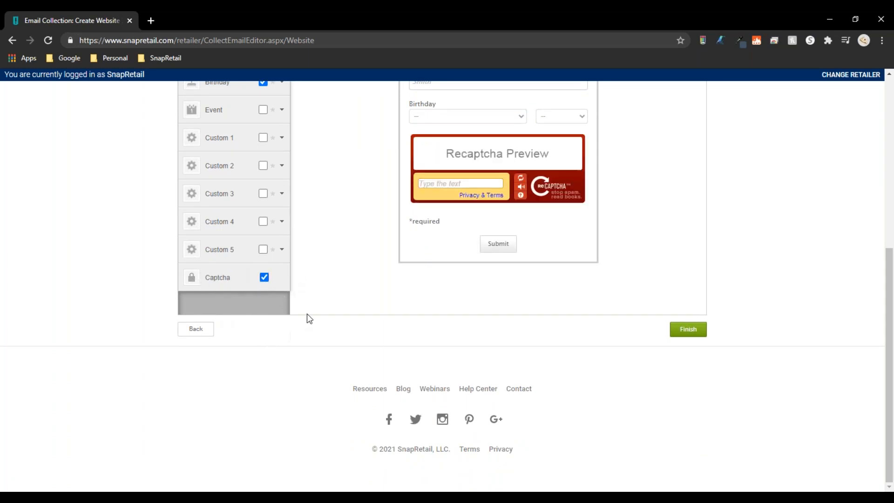
scroll(306, 313, "up", 2)
scroll(306, 313, "up", 3)
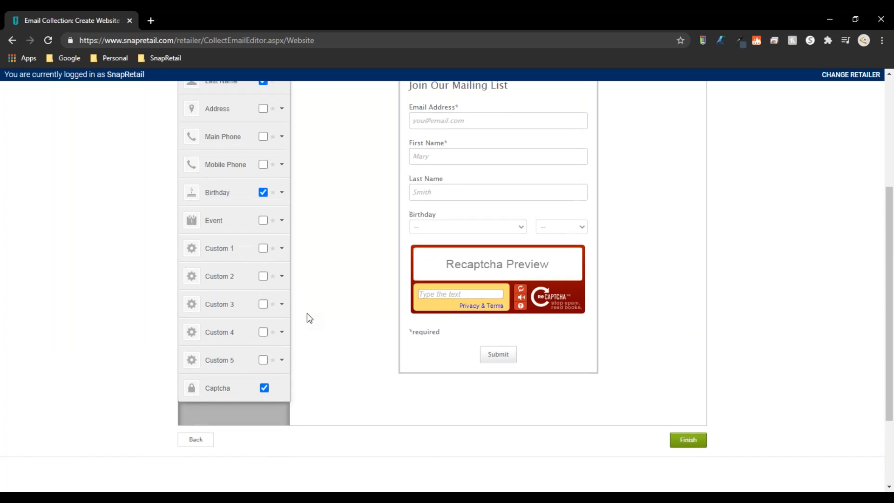
scroll(316, 316, "up", 1)
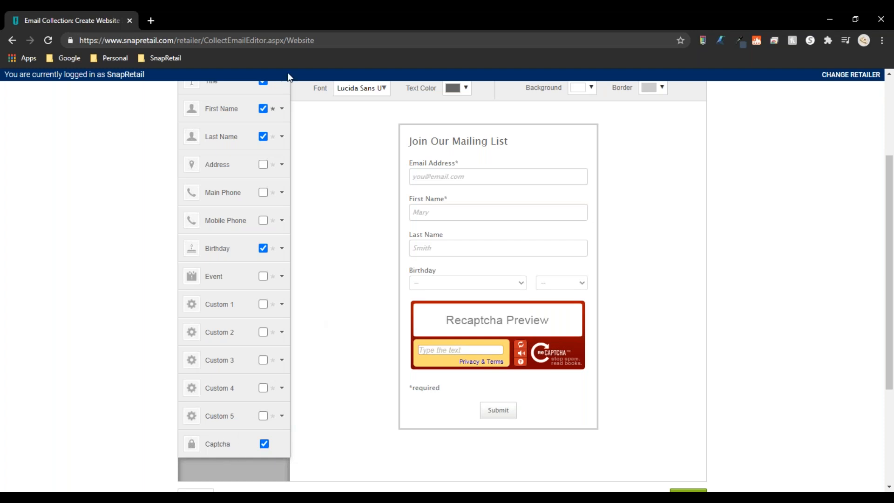
scroll(269, 119, "down", 1)
scroll(257, 361, "down", 2)
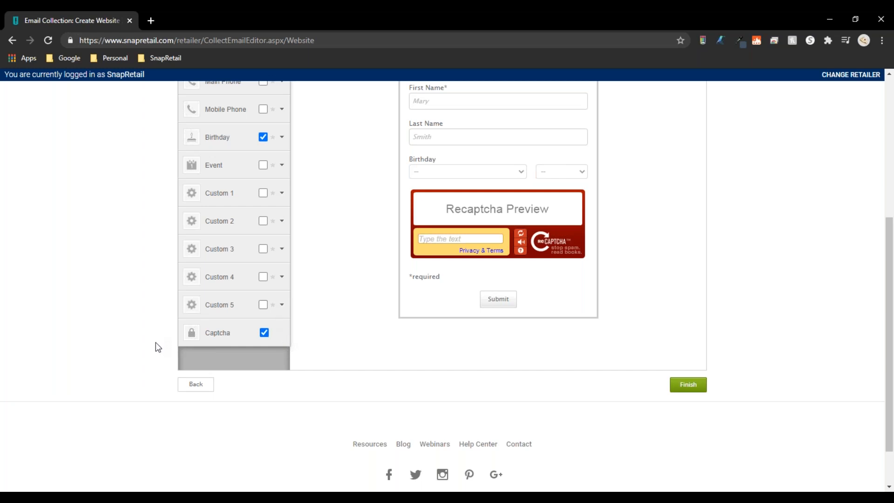
scroll(316, 341, "up", 5)
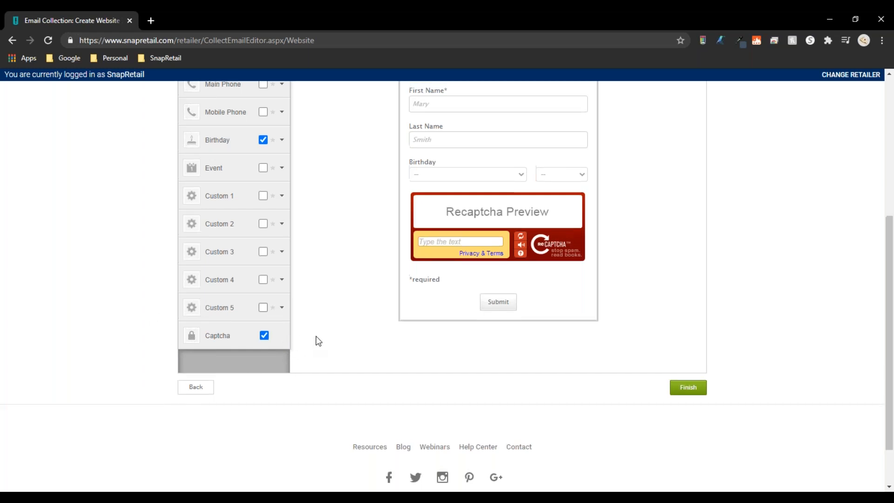
Set the signup form's font to Verdana.
scroll(336, 314, "down", 1)
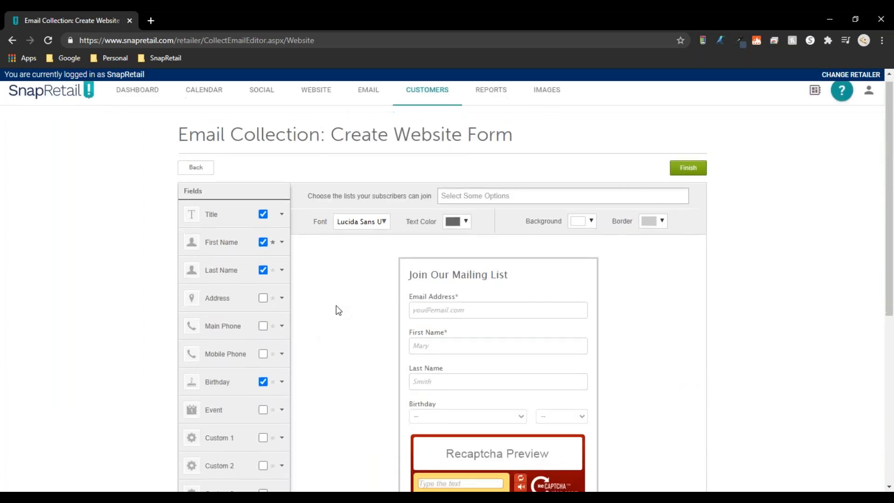
left_click(380, 173)
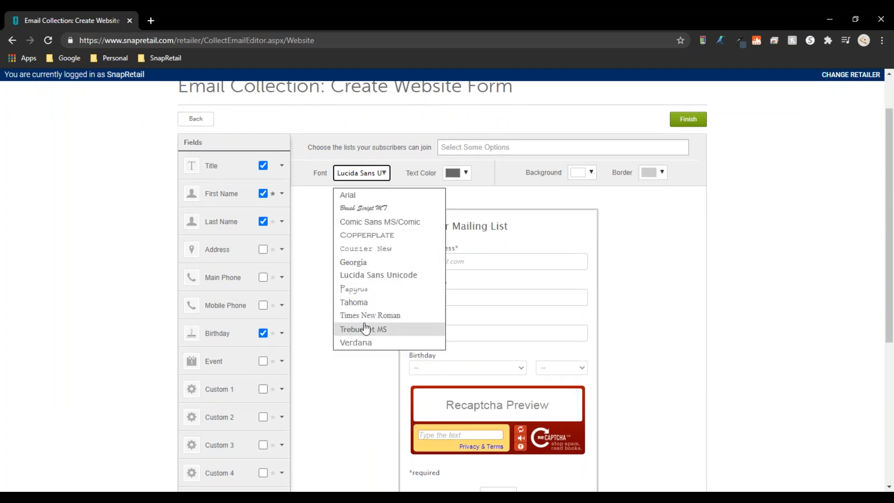
scroll(359, 320, "down", 1)
left_click(354, 296)
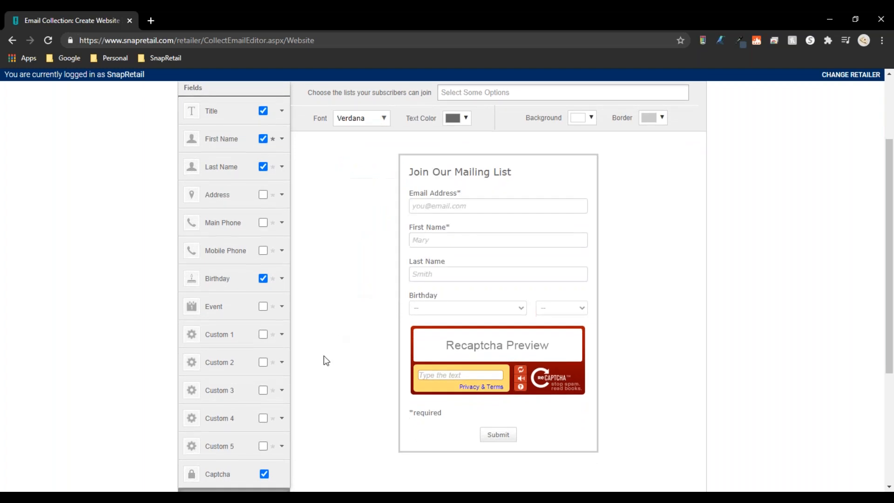
scroll(347, 339, "up", 2)
left_click(377, 230)
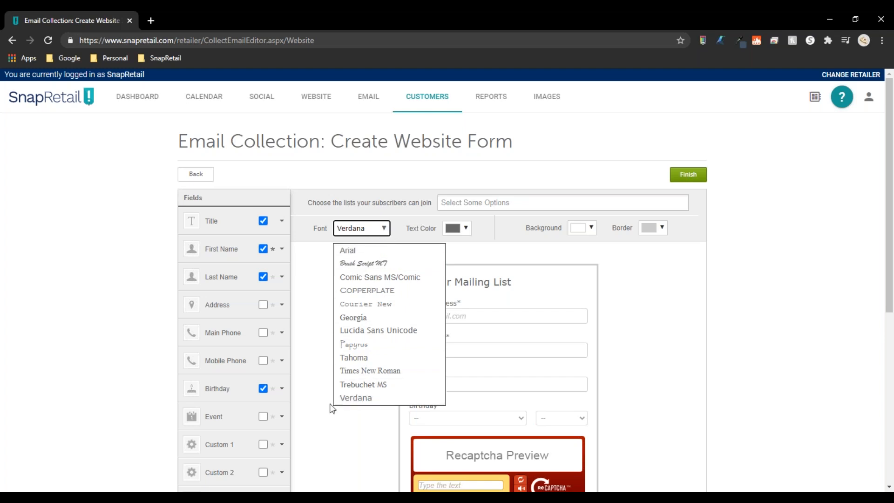
left_click(308, 374)
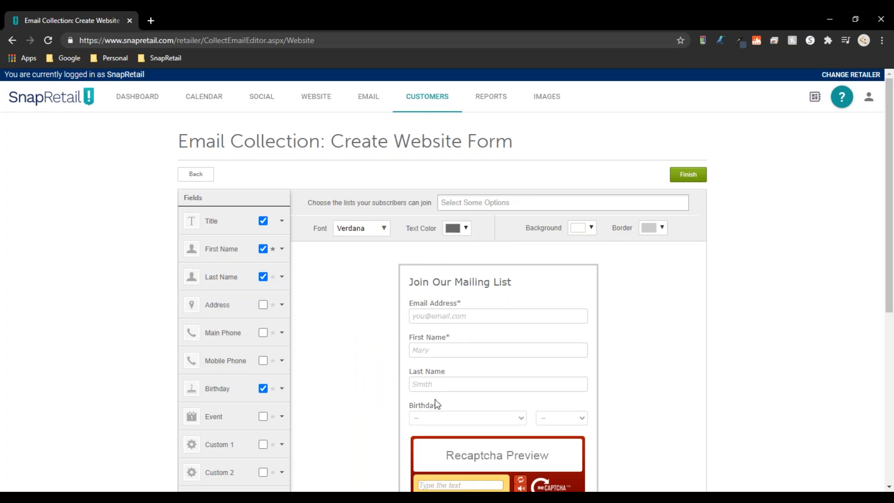
left_click(591, 229)
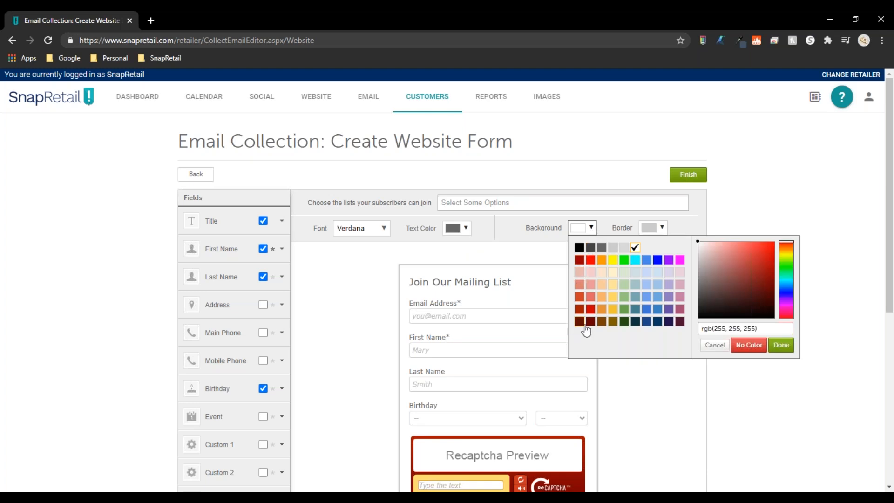
left_click_drag(761, 328, 0, 280)
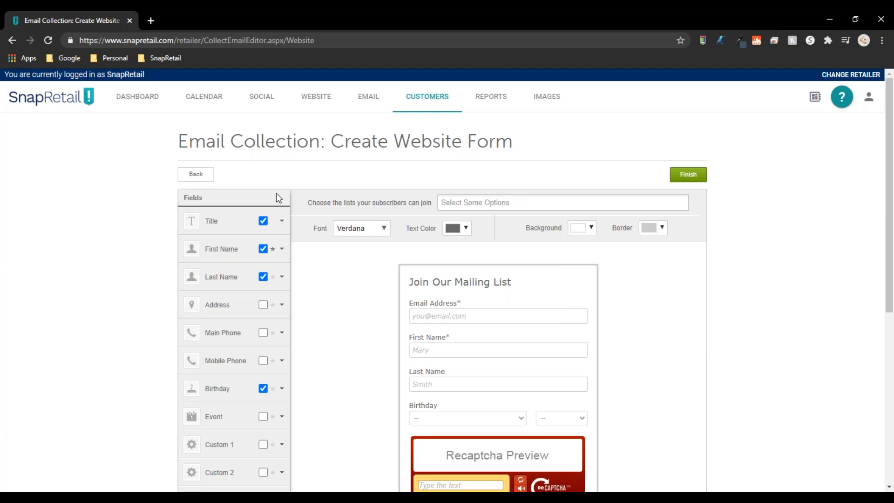
left_click(590, 228)
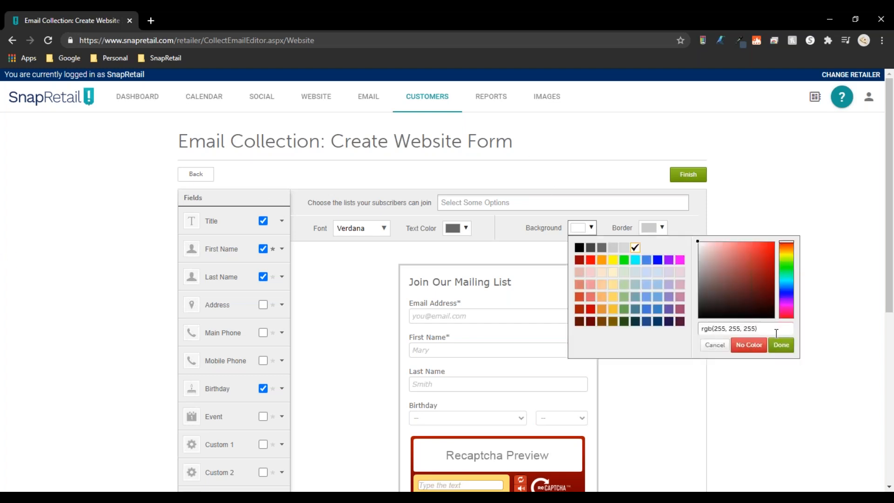
triple_click(772, 330)
type("000")
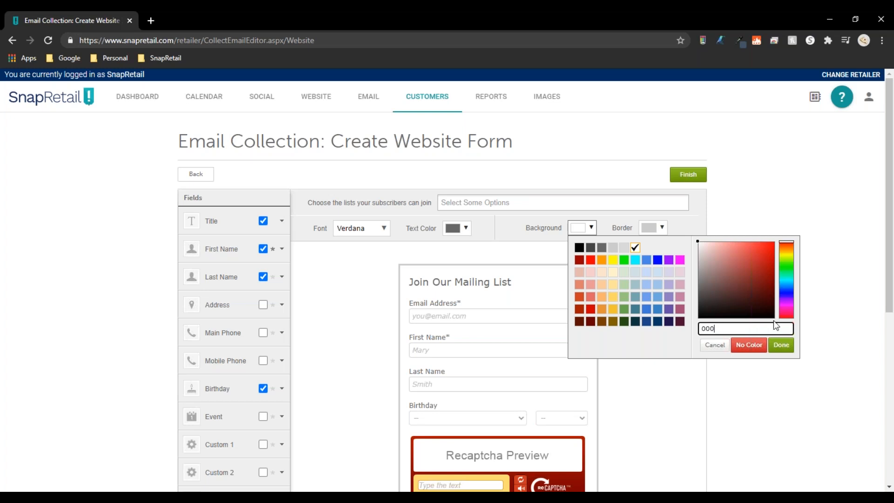
type("000")
key("Return")
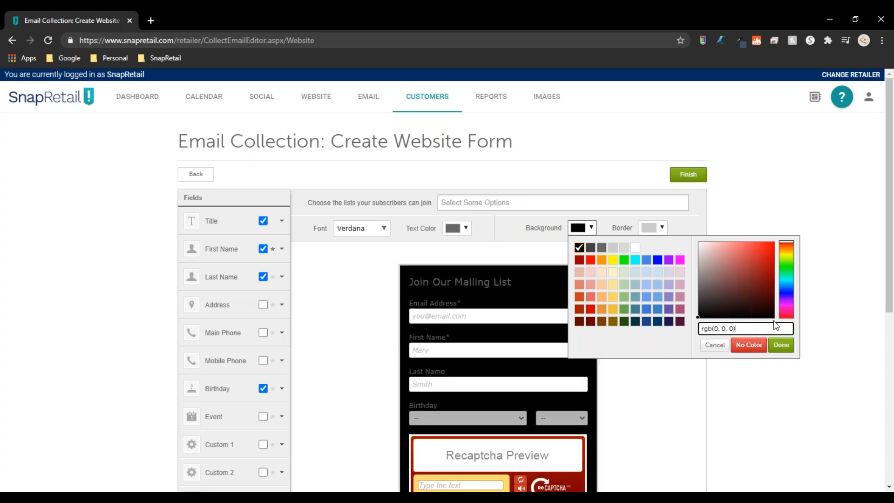
left_click(590, 284)
left_click(590, 274)
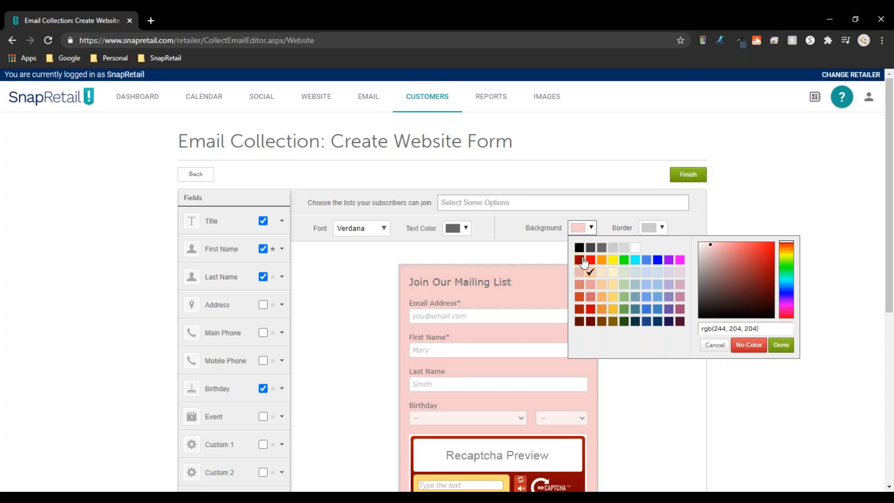
left_click(580, 249)
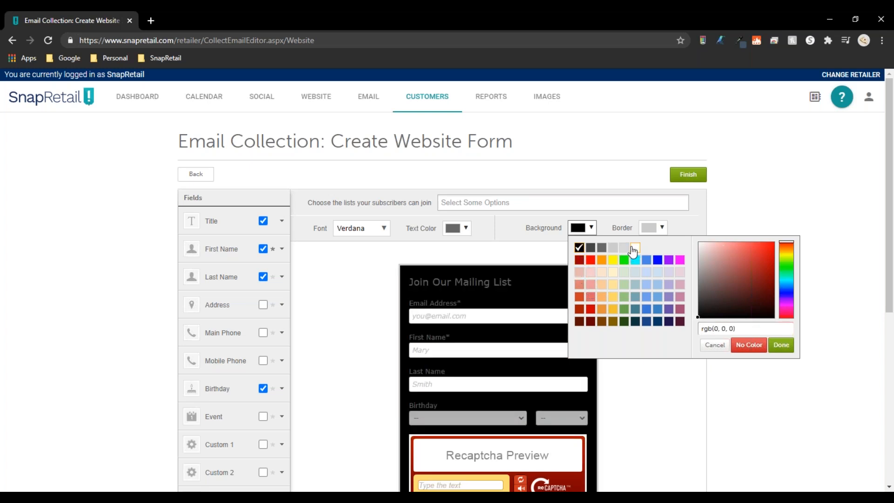
left_click(615, 249)
left_click(635, 249)
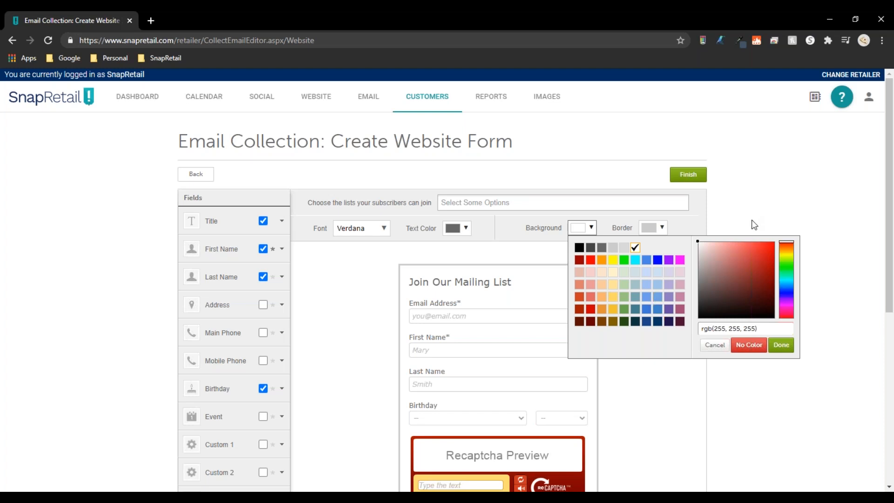
left_click(767, 328)
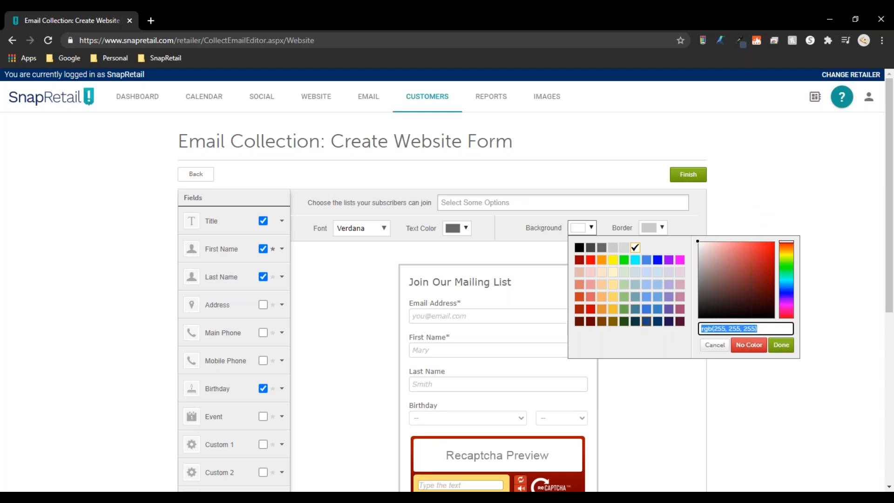
type("ffffff")
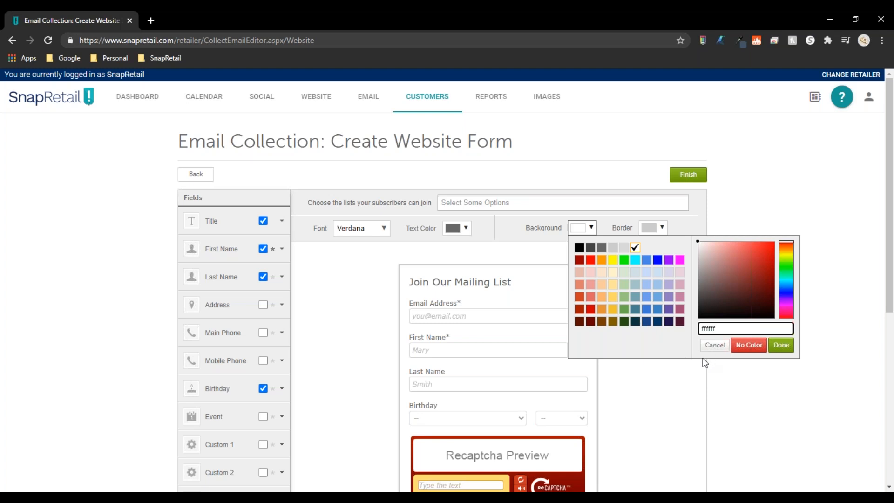
key("Tab")
left_click(745, 328)
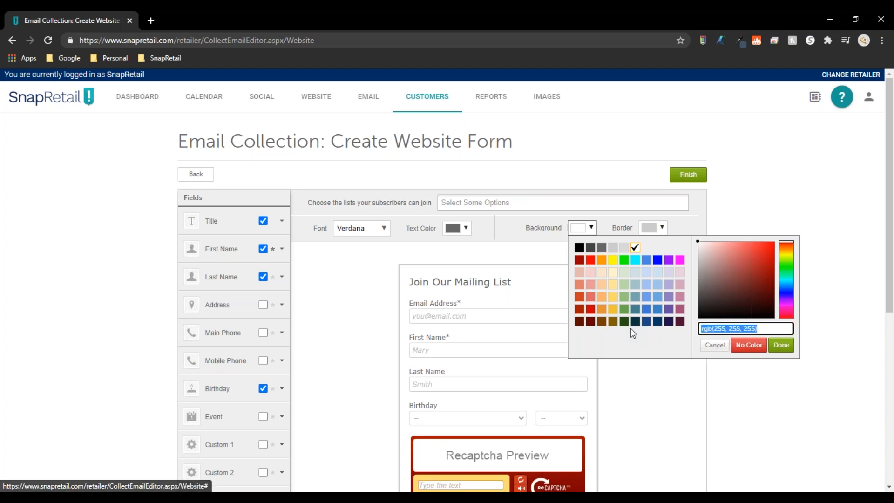
type("000000")
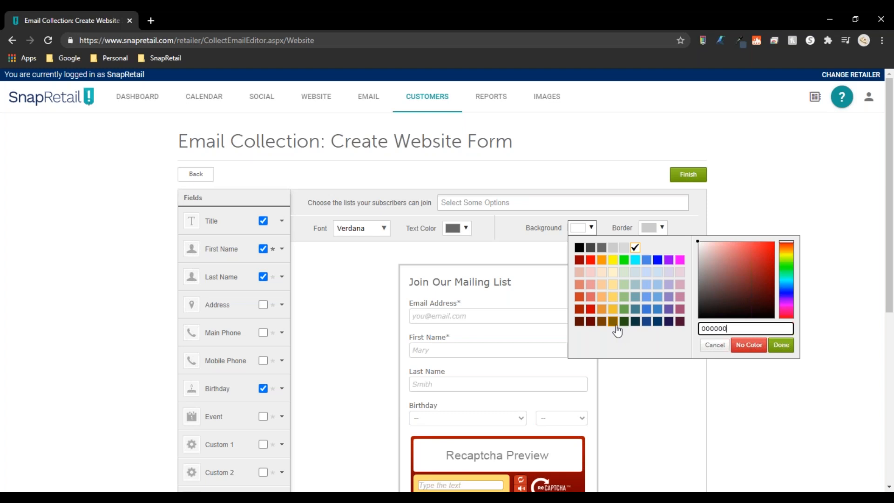
left_click(676, 395)
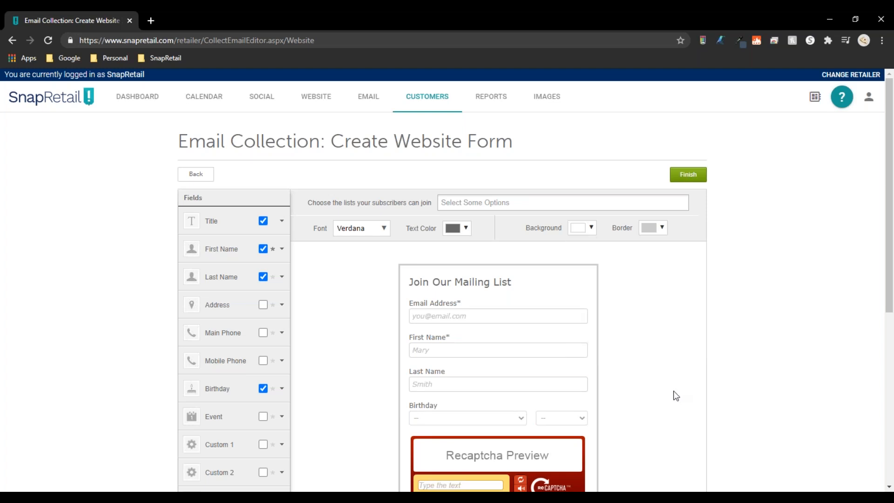
left_click(591, 232)
left_click(770, 328)
left_click(341, 313)
left_click(590, 229)
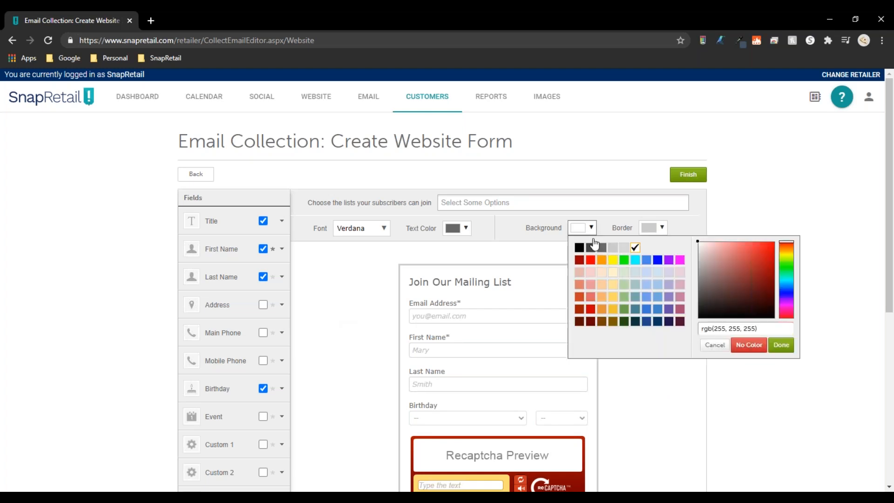
left_click_drag(767, 330, 690, 326)
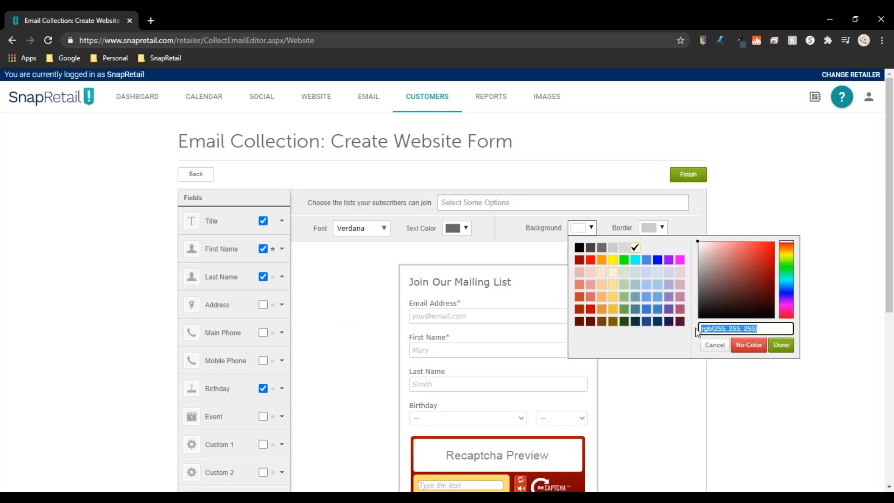
type("000000")
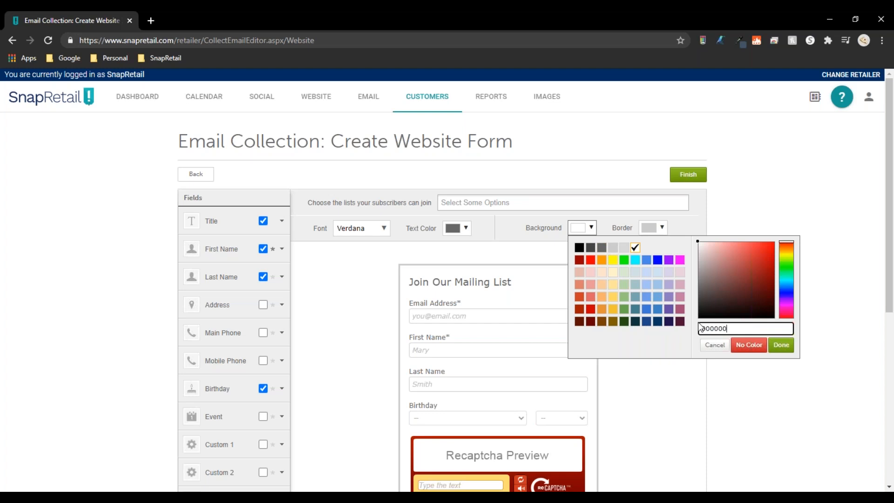
key("Return")
left_click_drag(734, 325, 660, 328)
key("BackSpace")
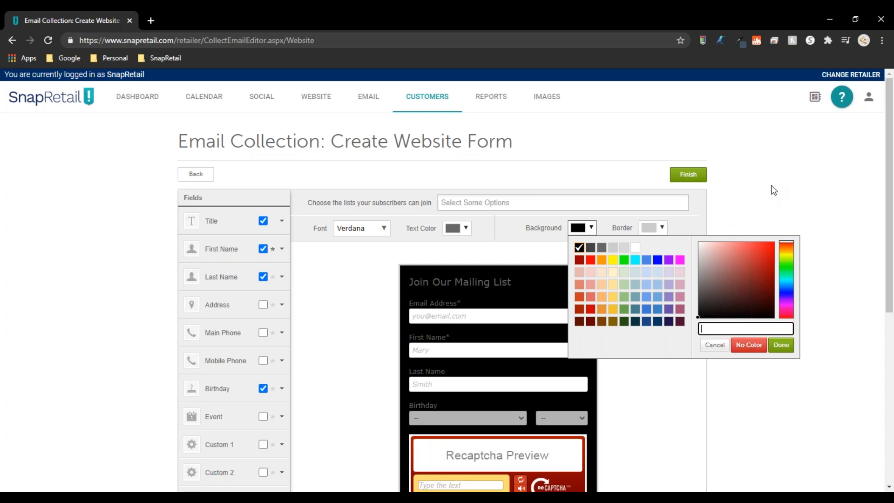
left_click(775, 172)
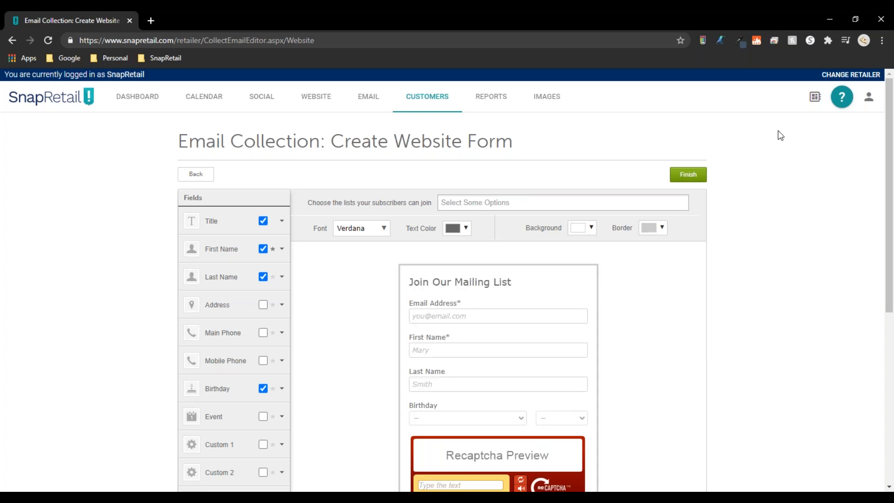
left_click(740, 41)
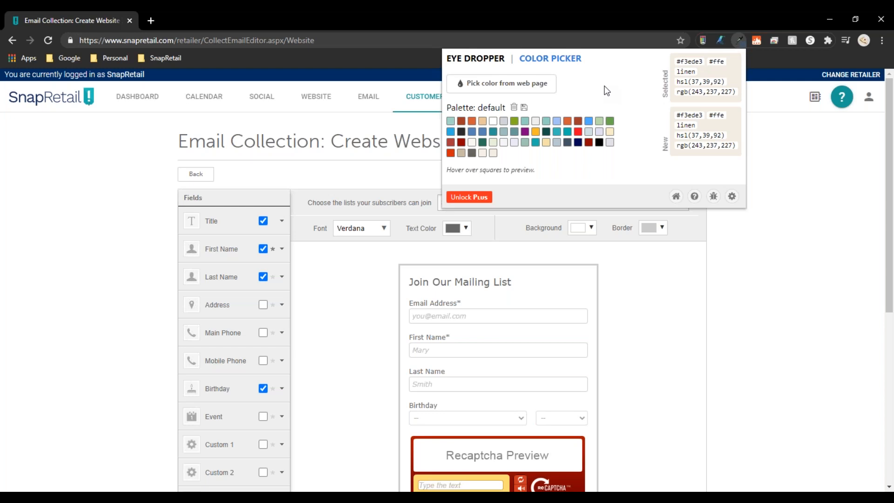
Sample the navy #002d63 from the web page with the Eye Dropper and copy its hex code.
left_click(521, 87)
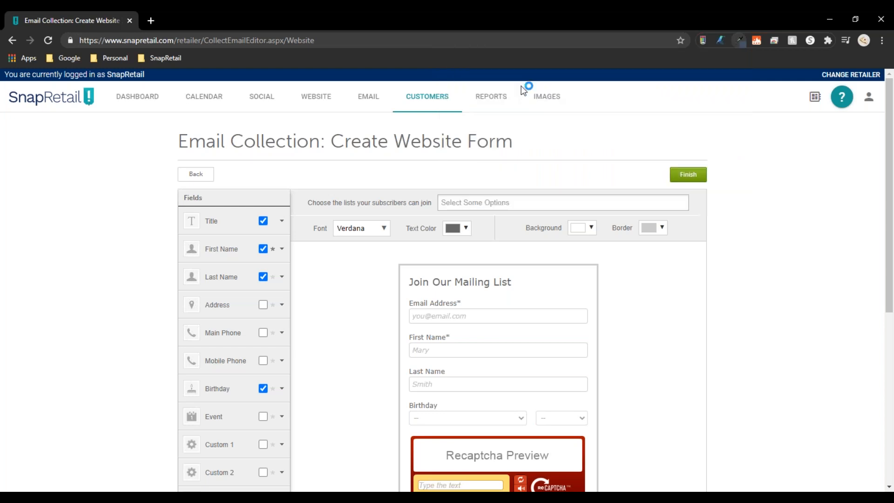
left_click(592, 79)
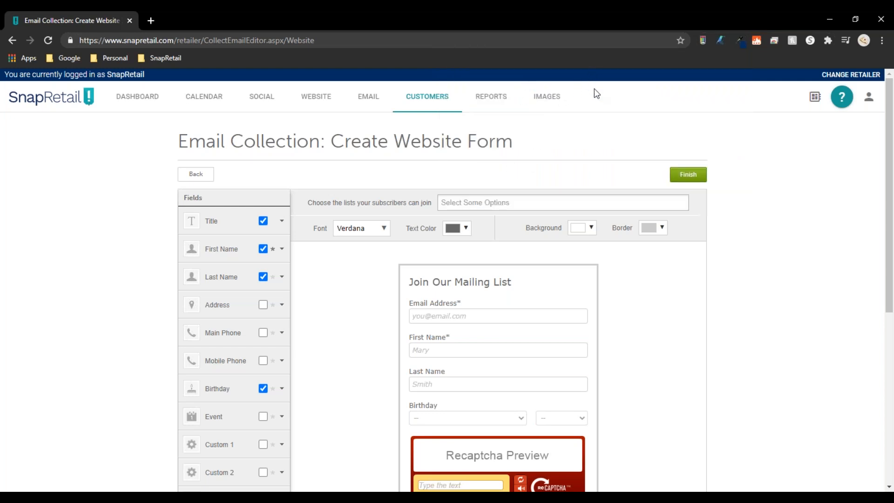
left_click(740, 41)
left_click_drag(704, 61, 675, 61)
key("ctrl+c")
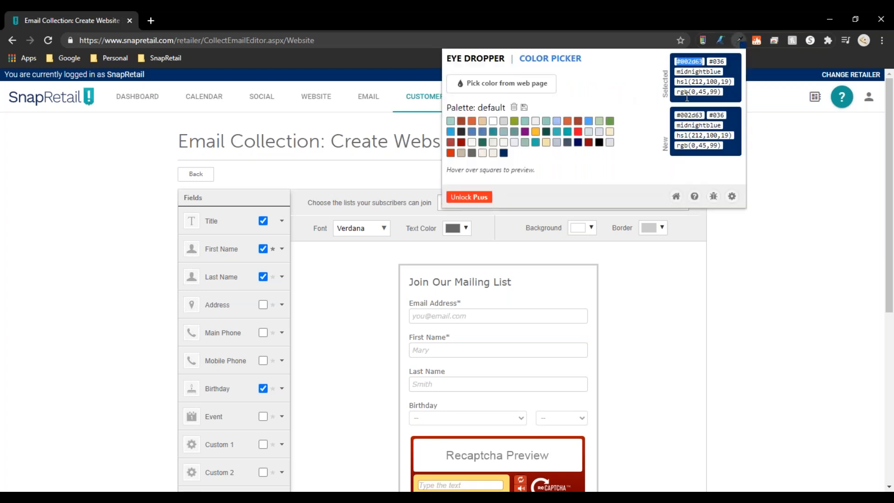
left_click(589, 230)
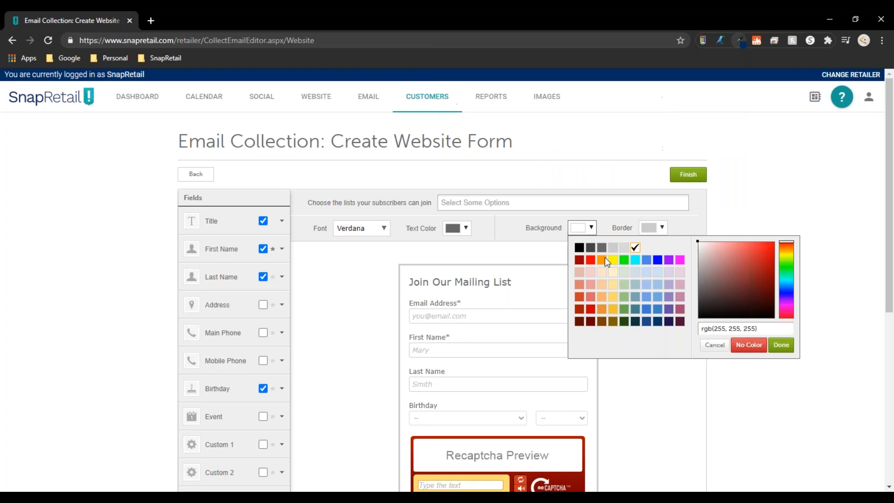
triple_click(736, 322)
key("ctrl+v")
key("Return")
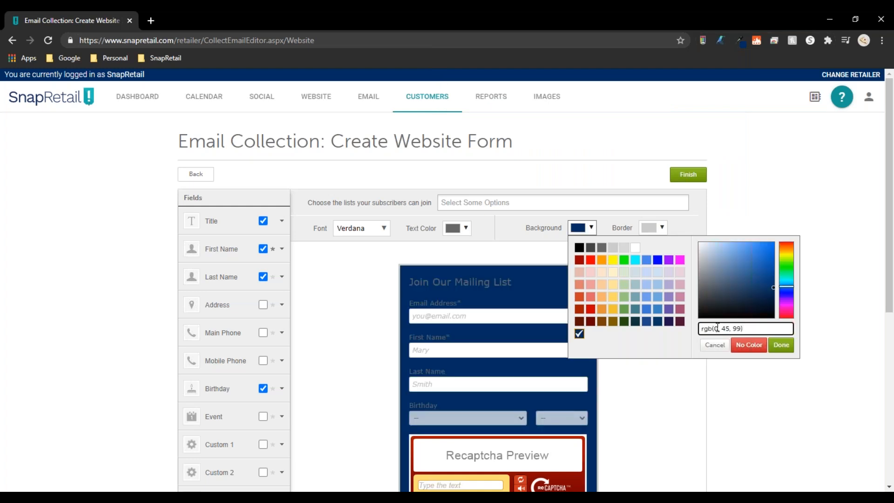
left_click(644, 420)
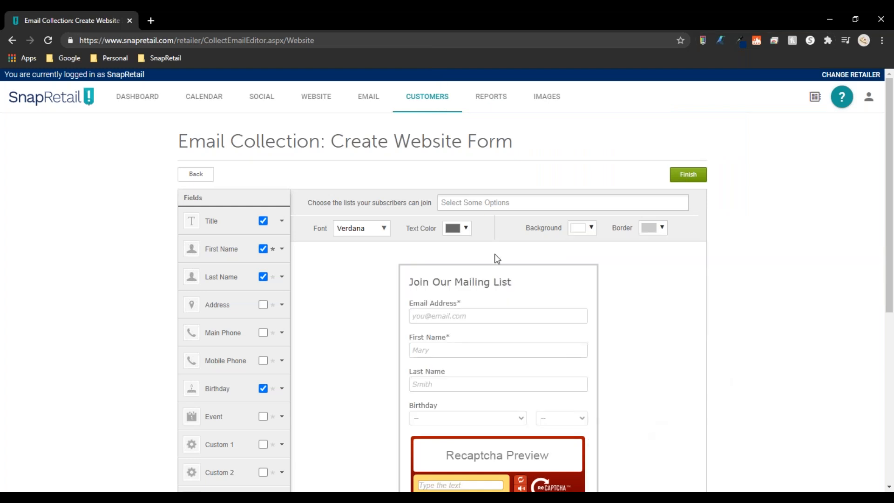
left_click(591, 228)
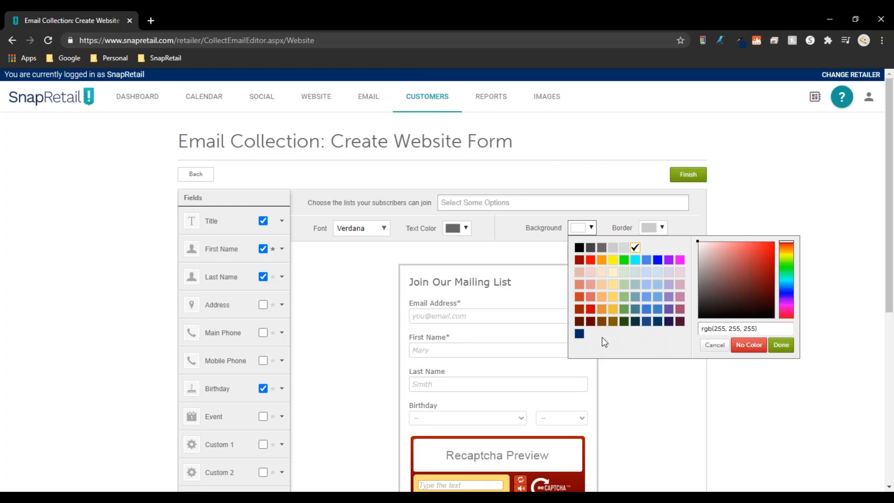
left_click(580, 333)
left_click(645, 374)
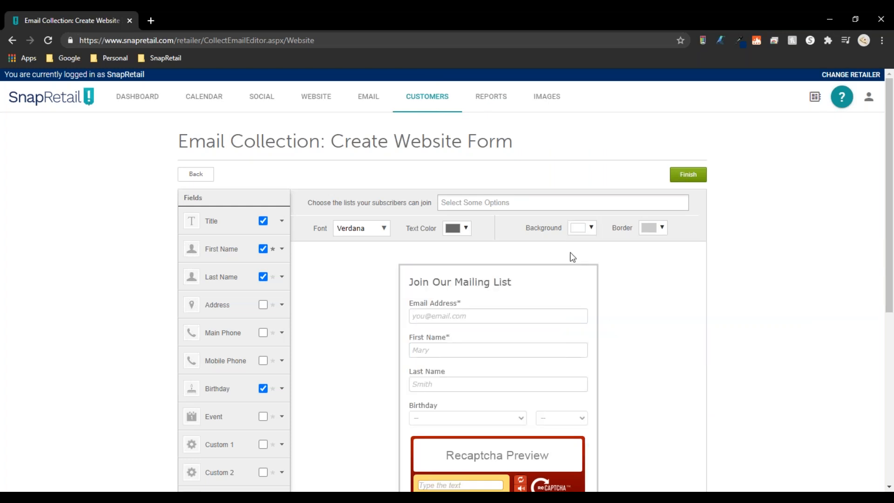
left_click(583, 228)
left_click(579, 334)
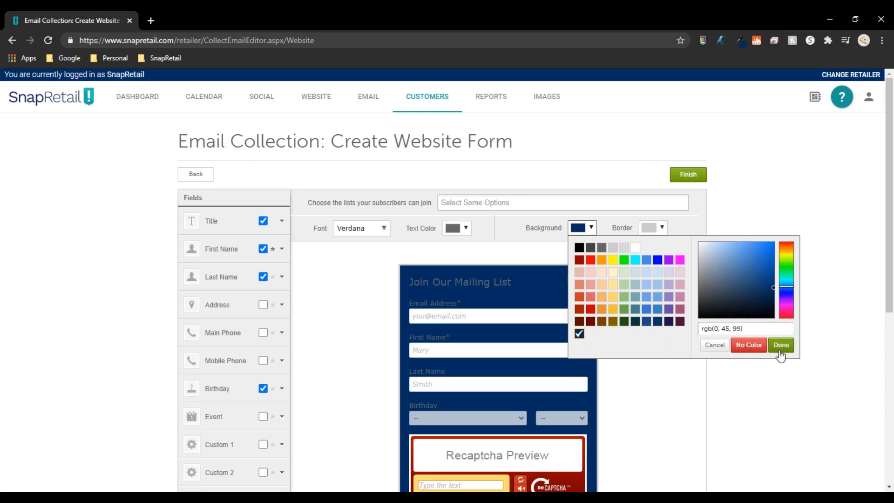
left_click(781, 345)
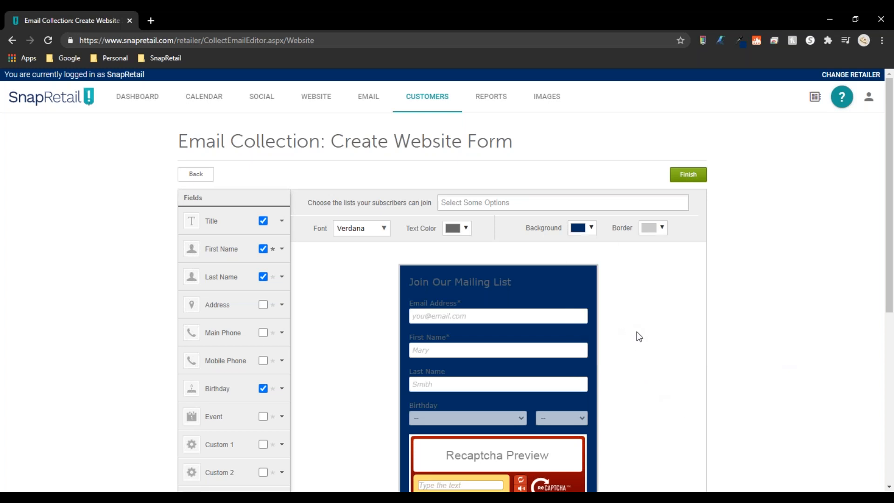
scroll(638, 333, "down", 2)
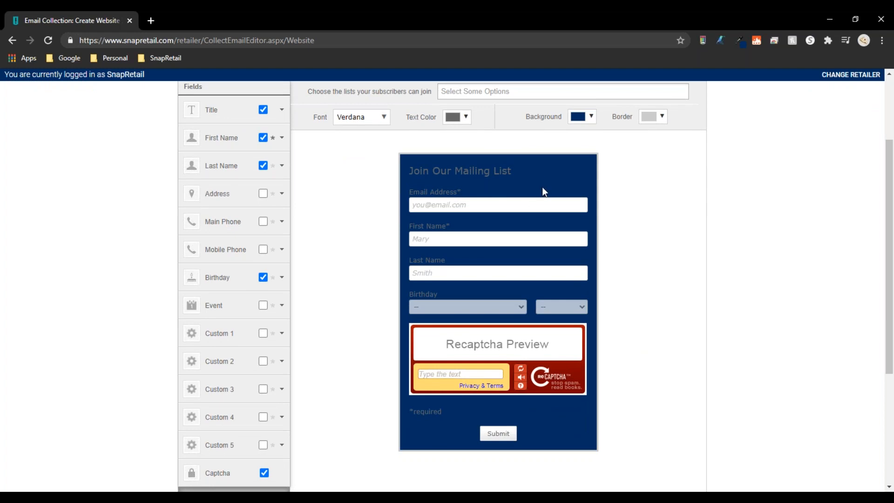
scroll(540, 177, "up", 2)
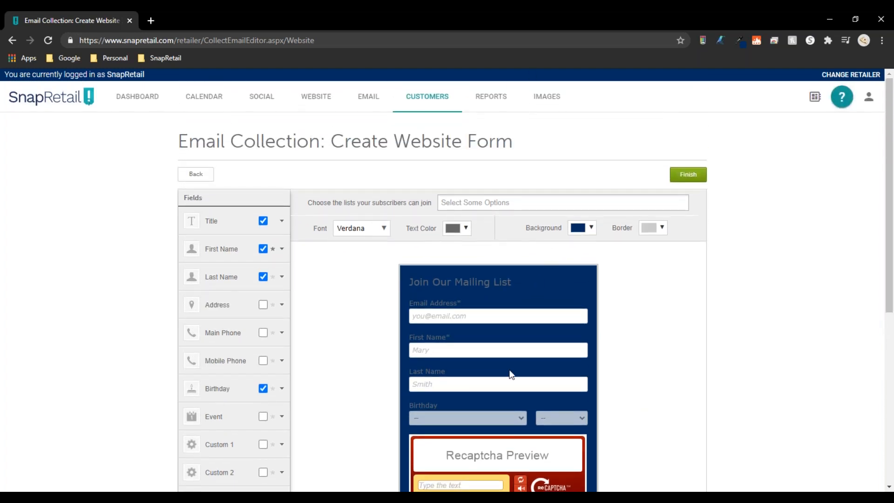
scroll(497, 313, "down", 2)
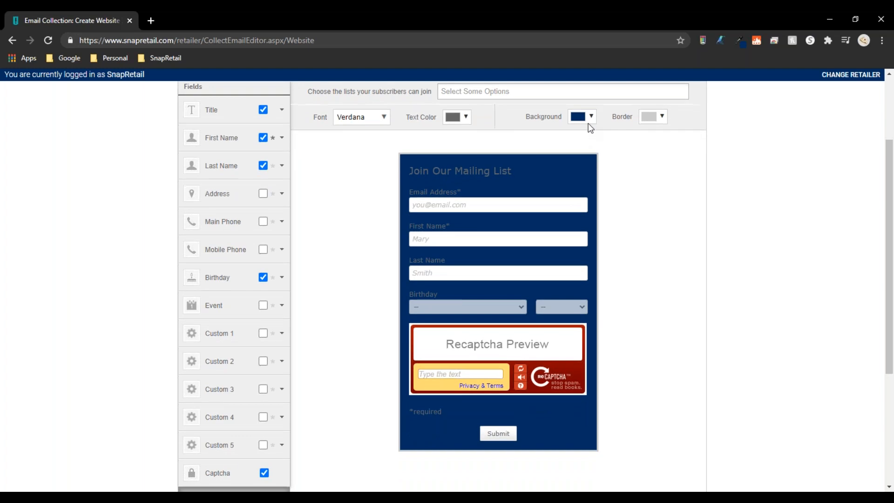
left_click(587, 122)
left_click(635, 136)
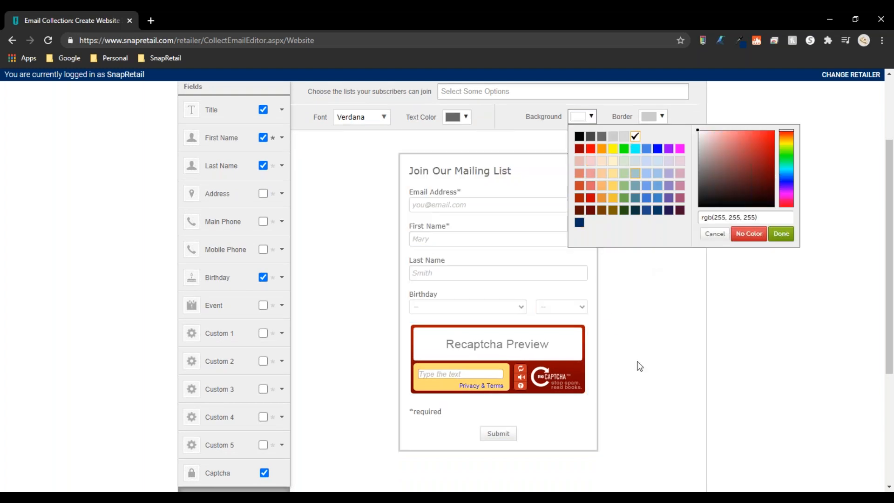
Keep the white background and set the form border colour to 930000.
left_click(781, 234)
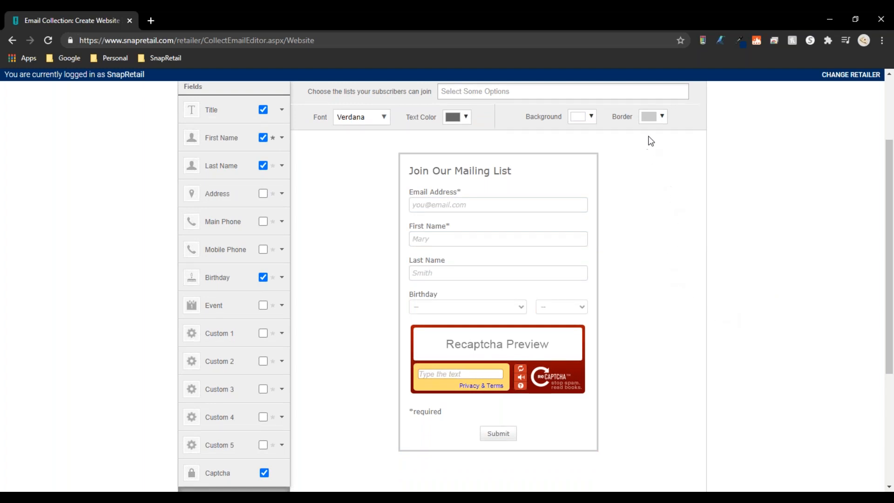
left_click(661, 117)
left_click_drag(838, 221, 730, 230)
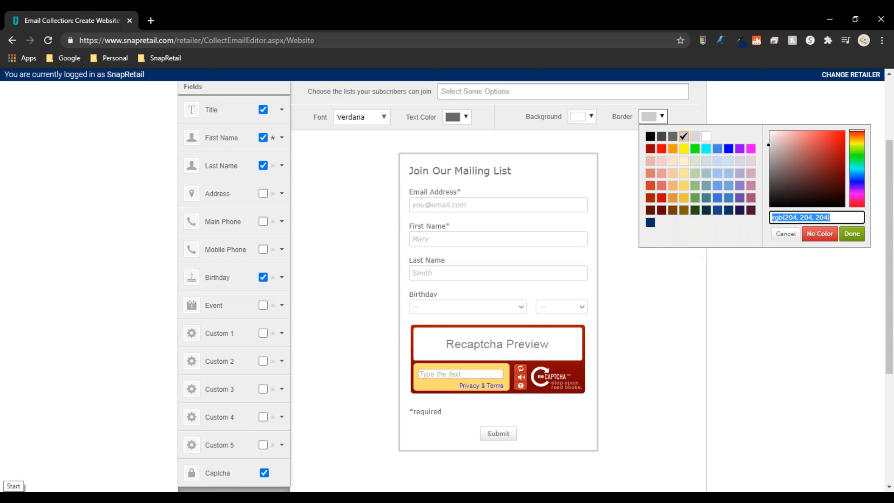
type("930000")
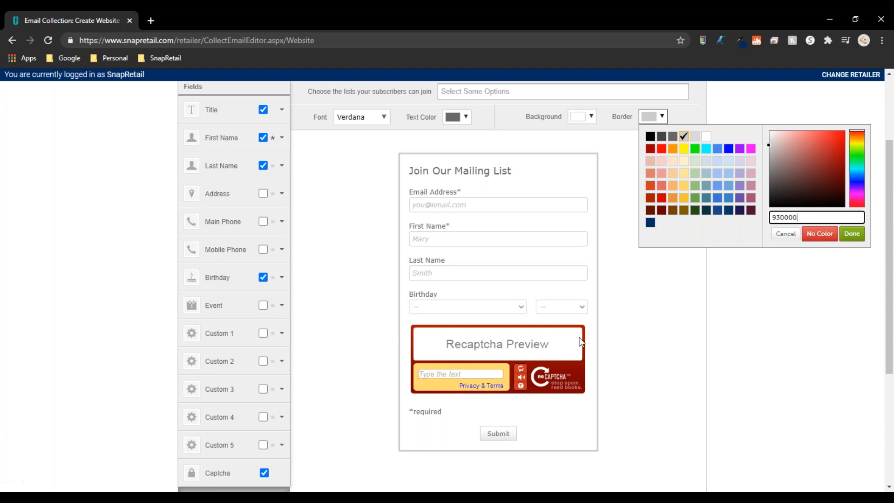
left_click(850, 235)
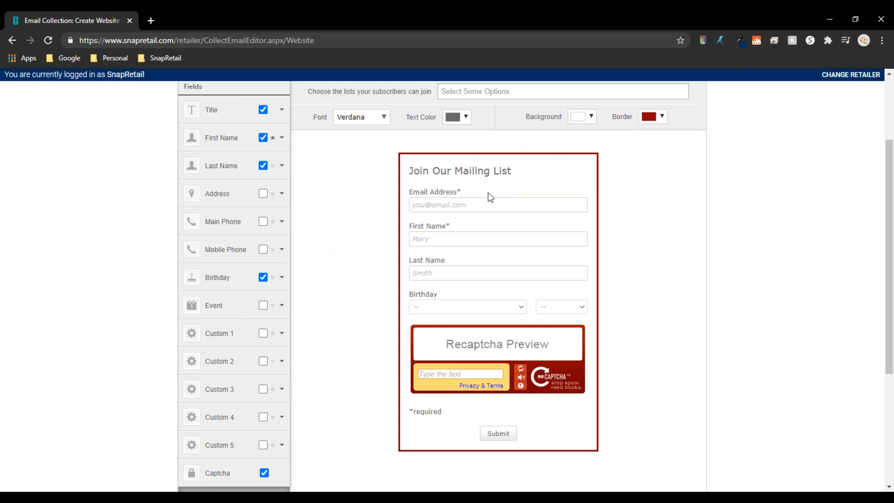
scroll(544, 343, "down", 5)
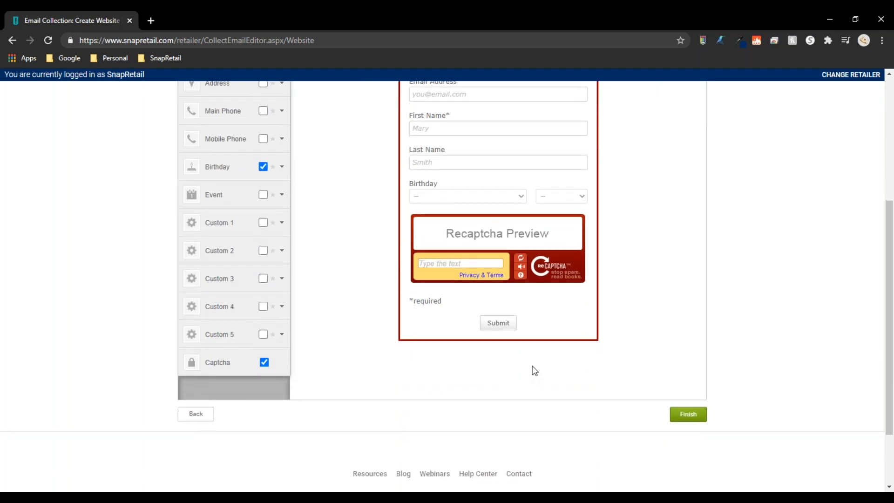
scroll(532, 367, "up", 4)
scroll(443, 188, "up", 2)
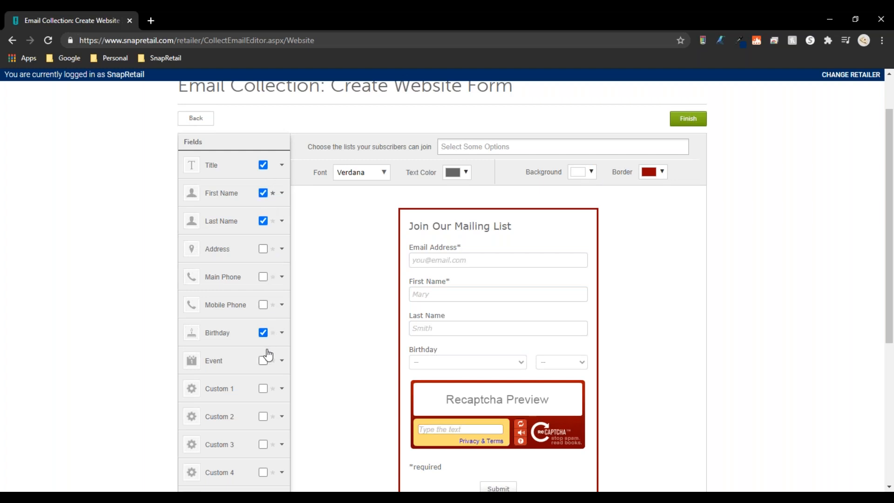
scroll(265, 355, "down", 4)
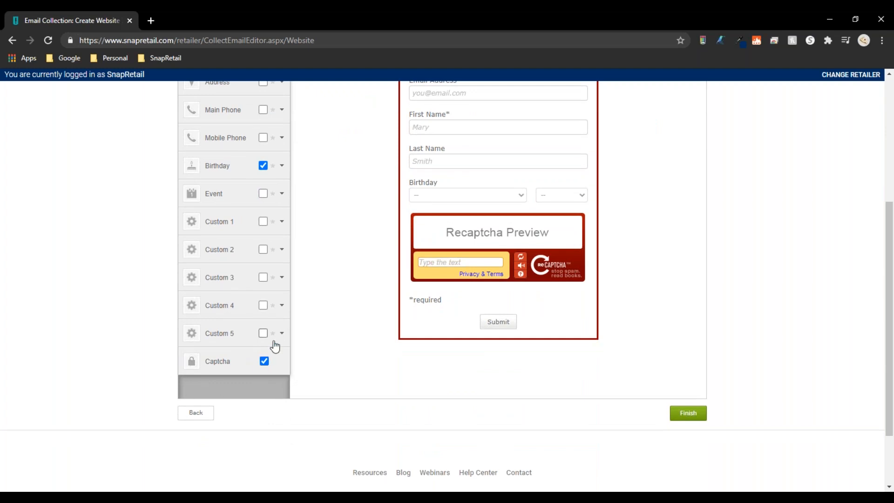
scroll(273, 343, "up", 4)
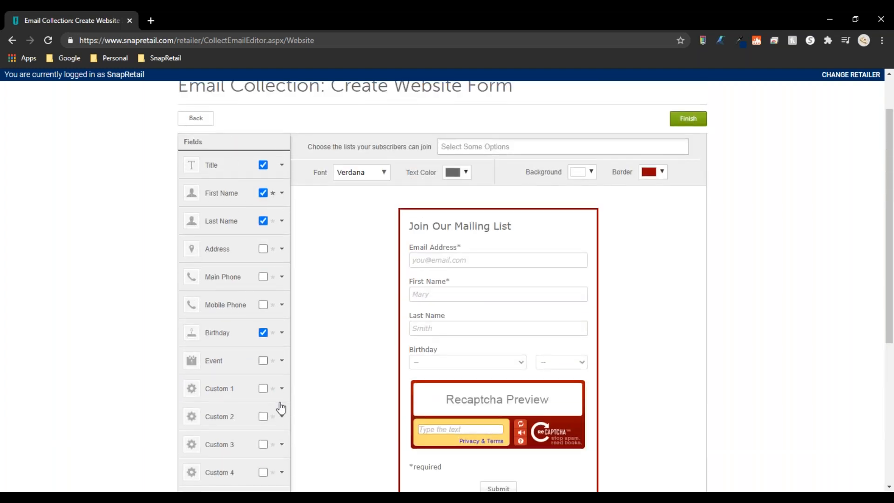
Replace the Title label 'Join Our Mailing List' with 'Get Exclusive Discounts!'.
left_click(282, 167)
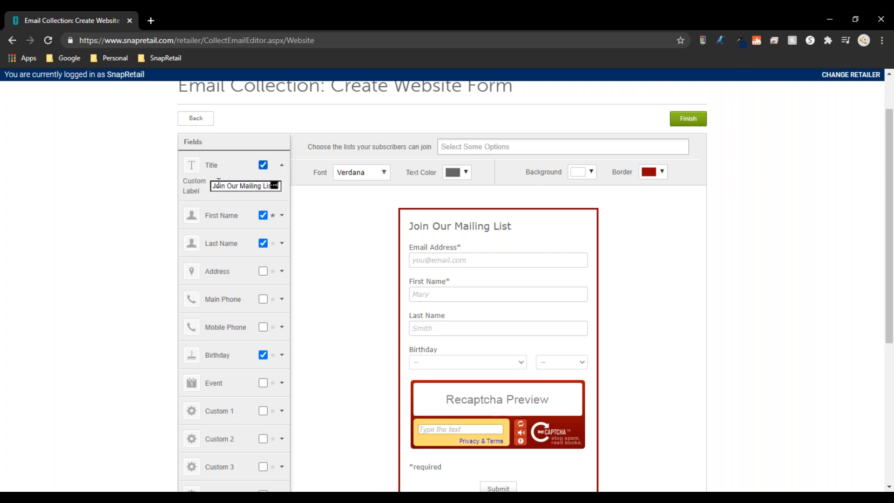
left_click_drag(212, 186, 280, 188)
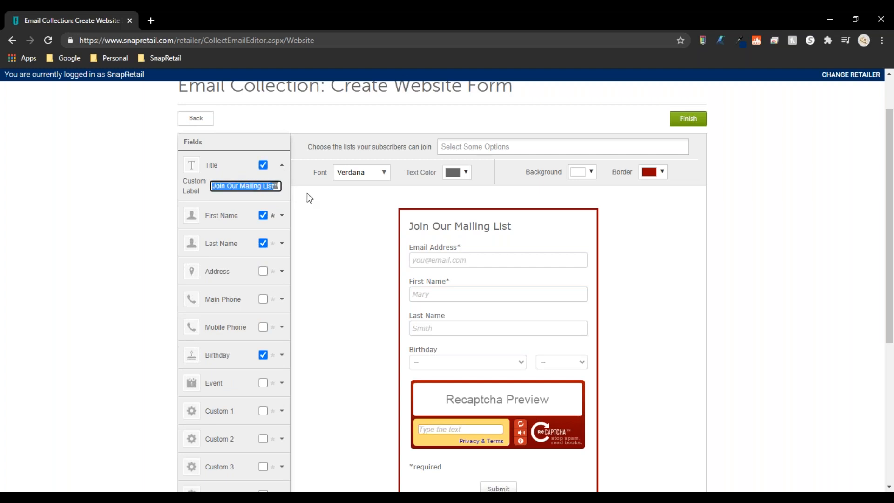
left_click(282, 166)
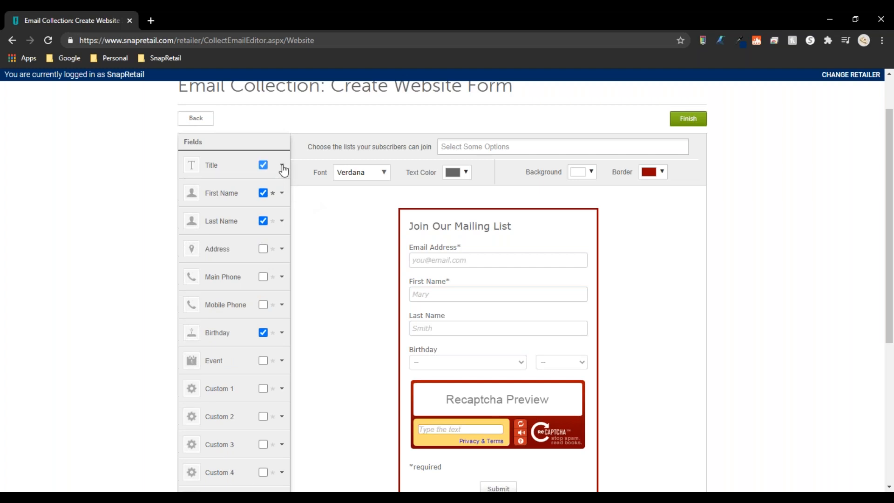
left_click(282, 167)
left_click_drag(213, 186, 368, 185)
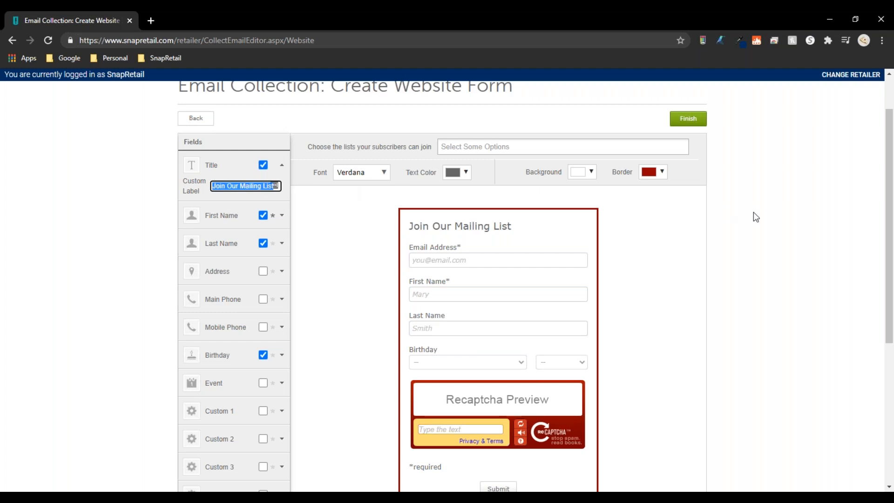
type("Get Exclusive ")
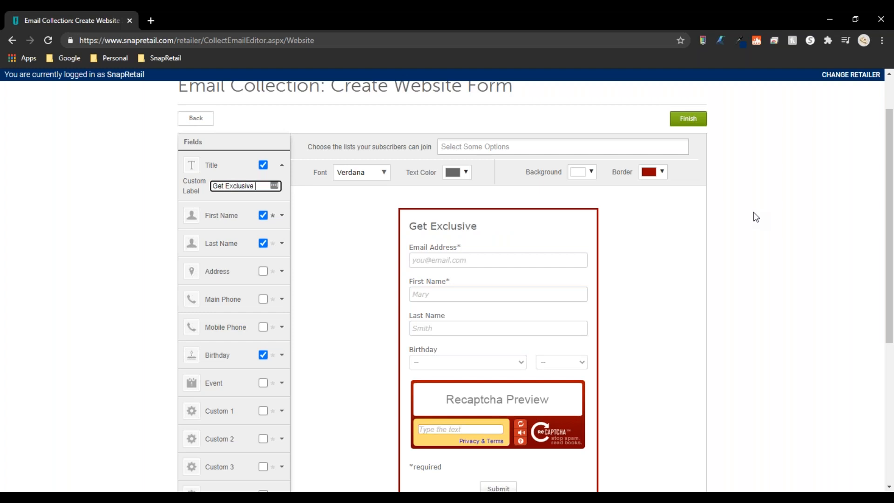
type("Discounts!")
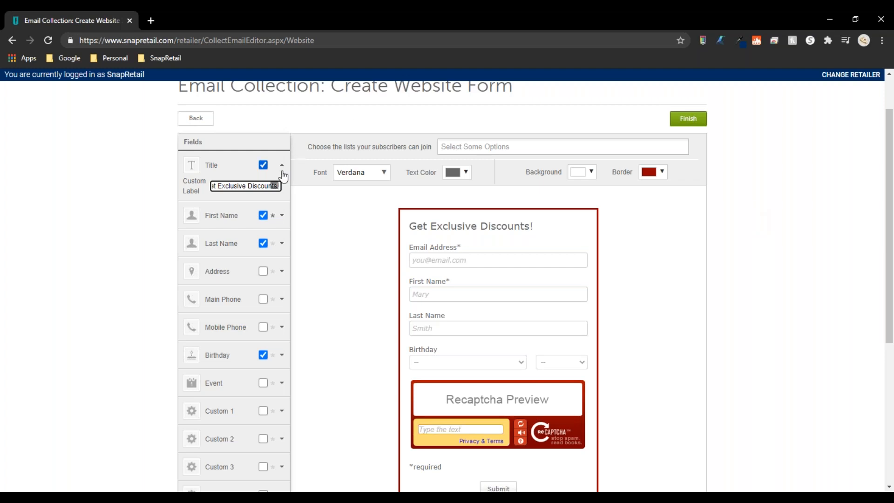
left_click(281, 165)
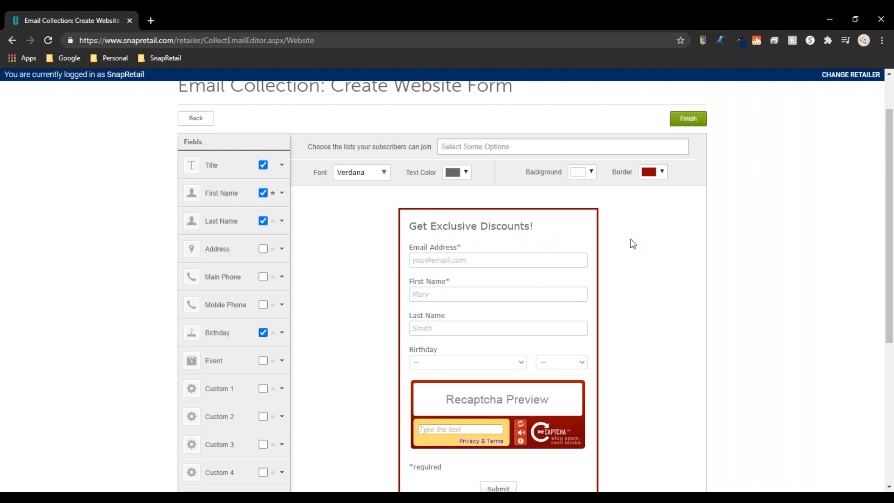
Finish the Get Exclusive Discounts! form and confirm overwriting the previously saved form code.
left_click(282, 166)
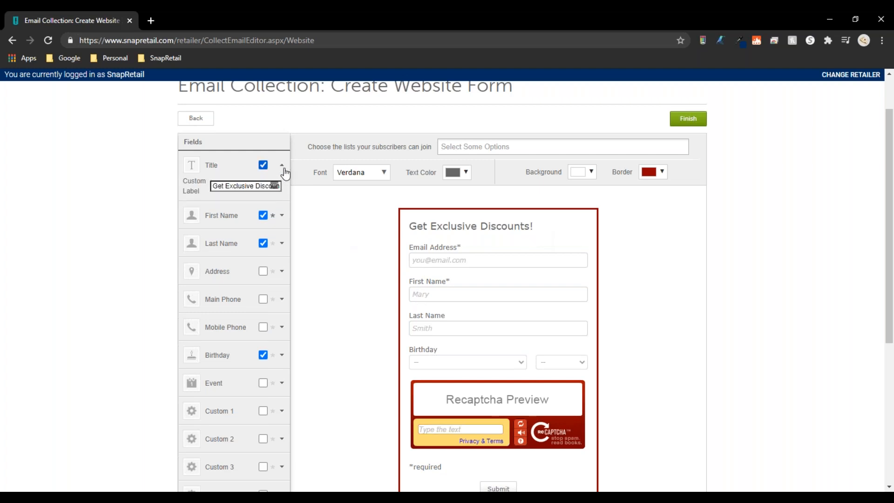
left_click(282, 167)
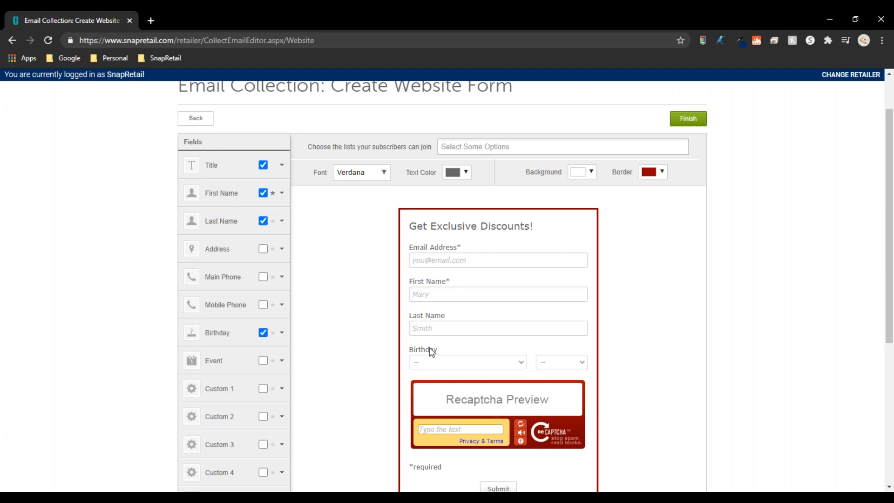
scroll(565, 281, "down", 4)
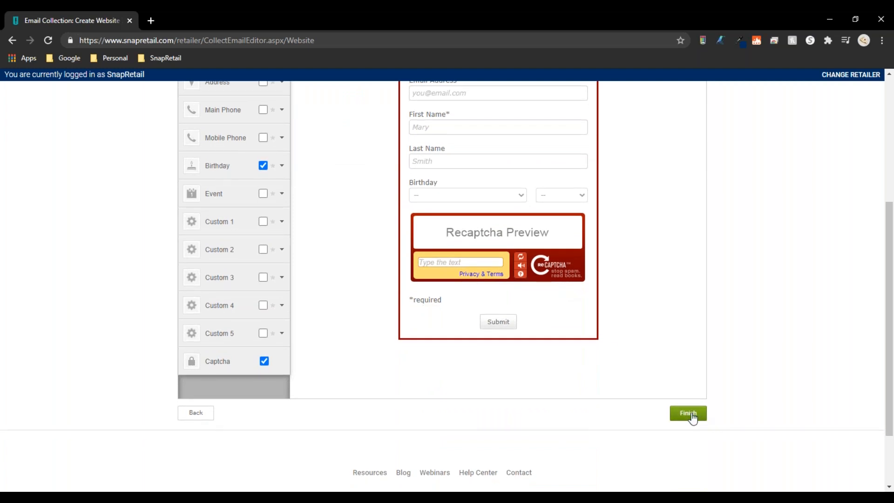
left_click(691, 415)
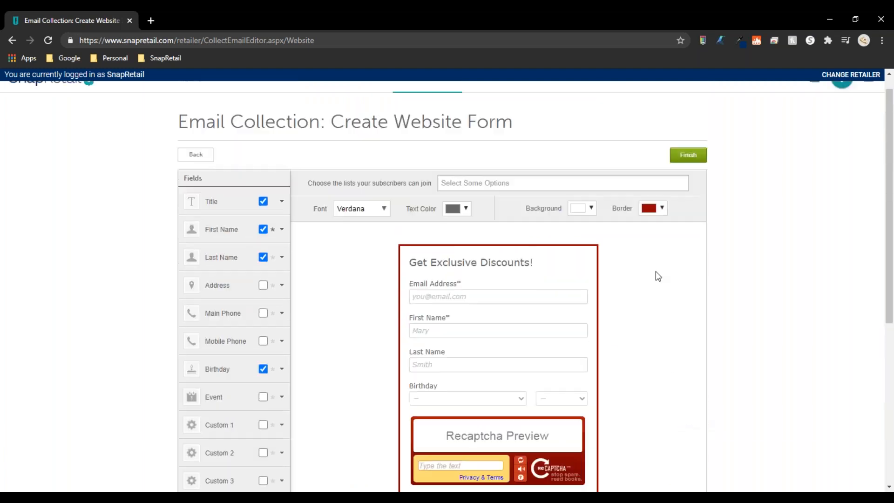
left_click(677, 181)
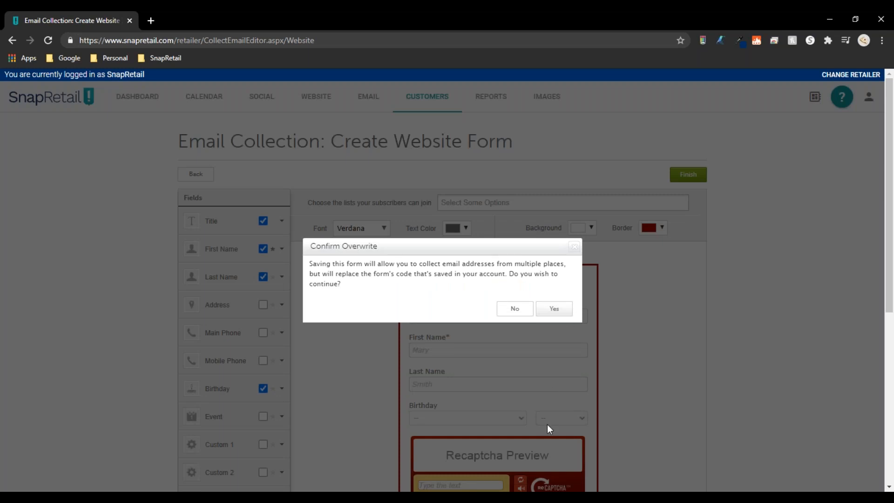
left_click(554, 309)
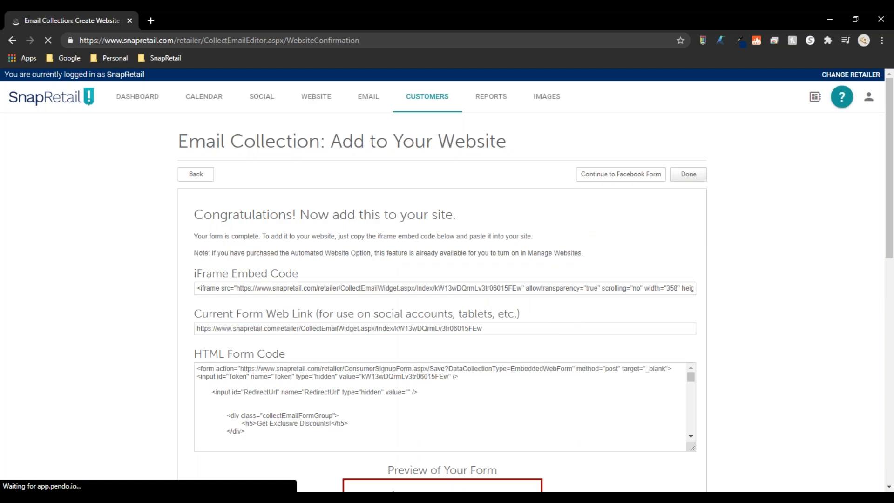
Tick the preview's I'm not a robot check, then review the embed code and web link fields.
scroll(531, 339, "down", 8)
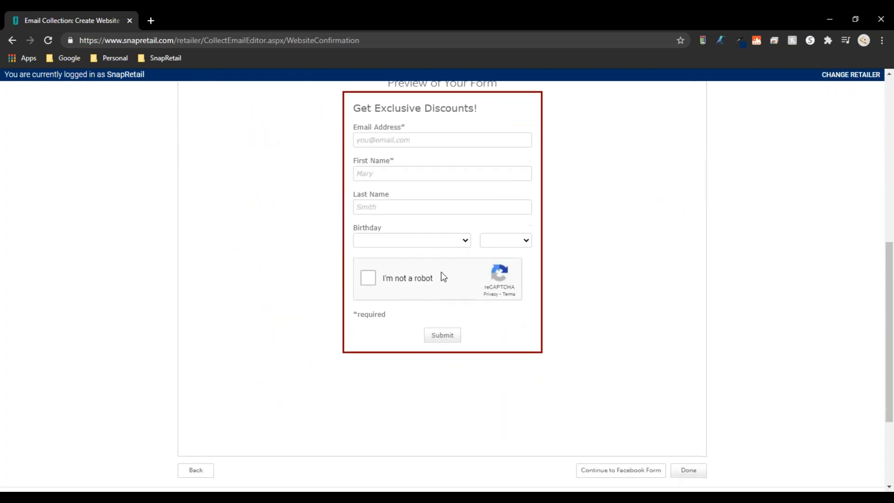
left_click(367, 276)
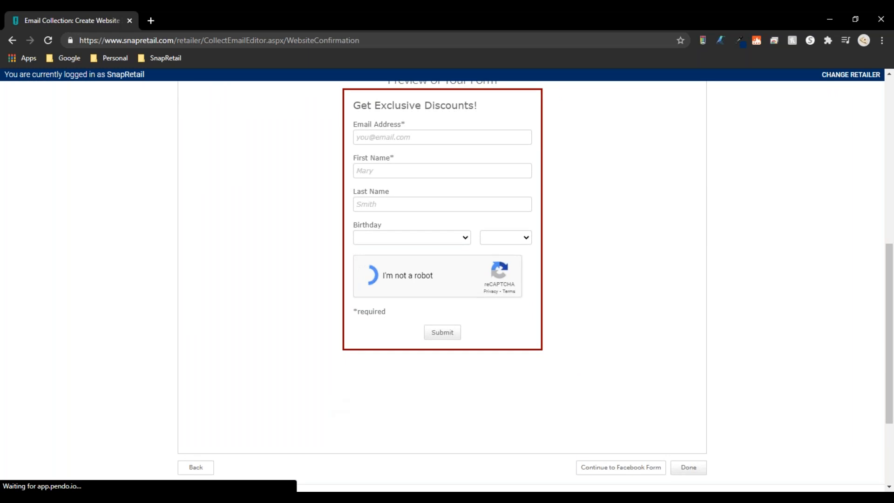
scroll(436, 285, "up", 2)
scroll(439, 285, "up", 1)
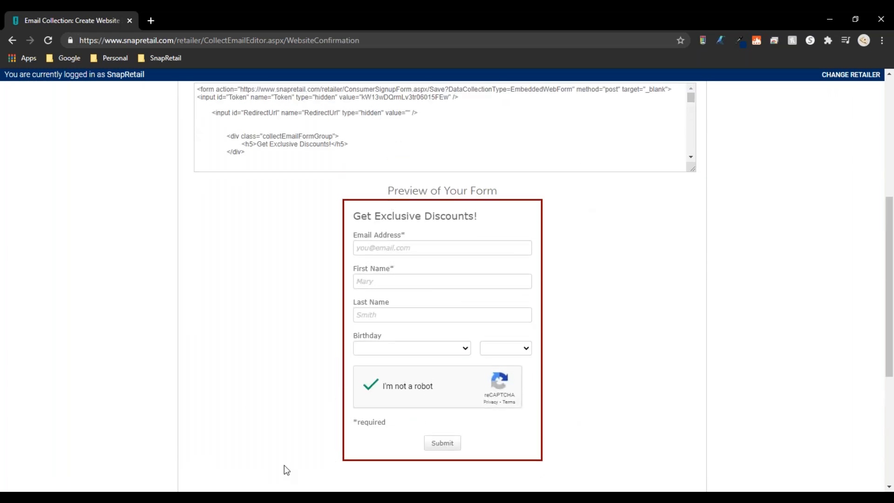
scroll(289, 463, "up", 5)
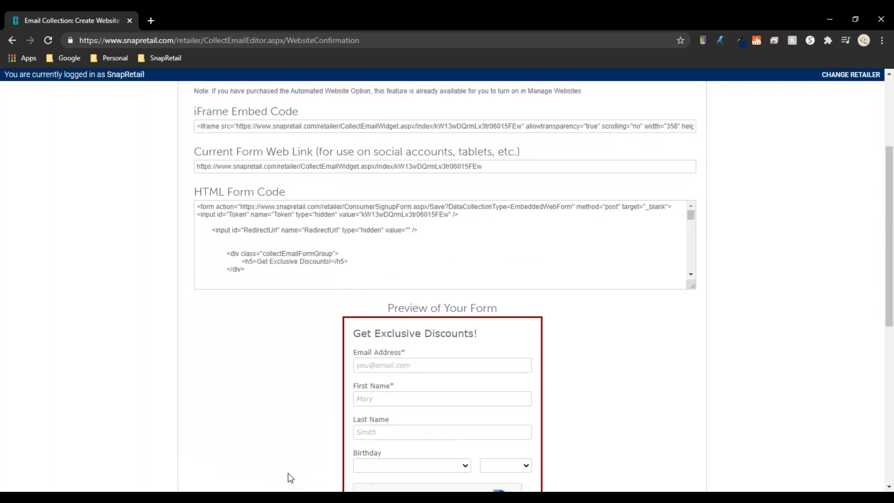
scroll(289, 477, "up", 2)
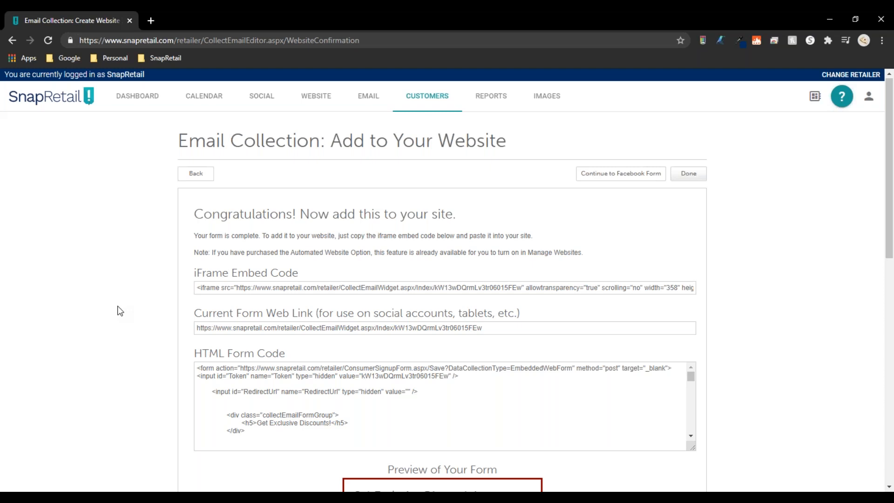
scroll(120, 311, "down", 8)
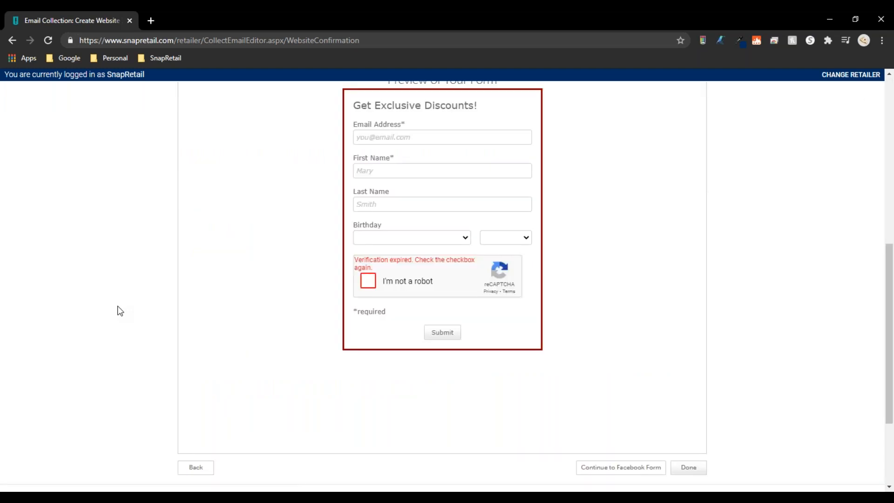
scroll(178, 294, "up", 8)
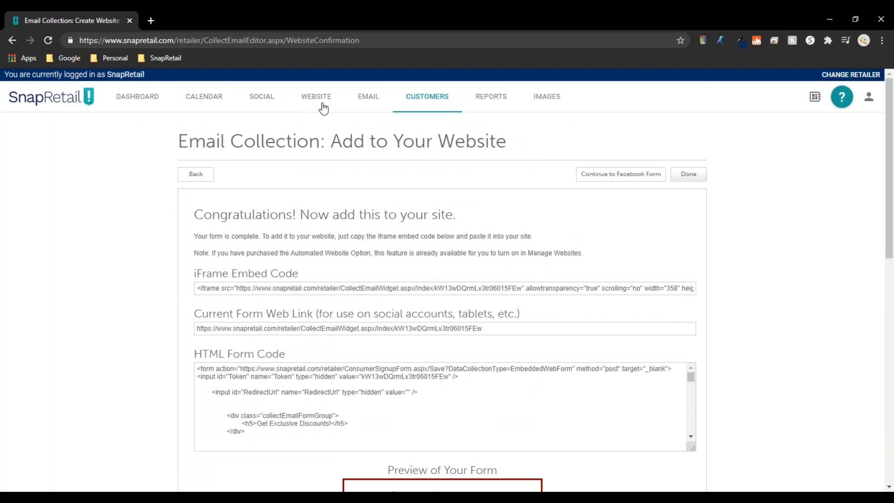
scroll(545, 204, "down", 5)
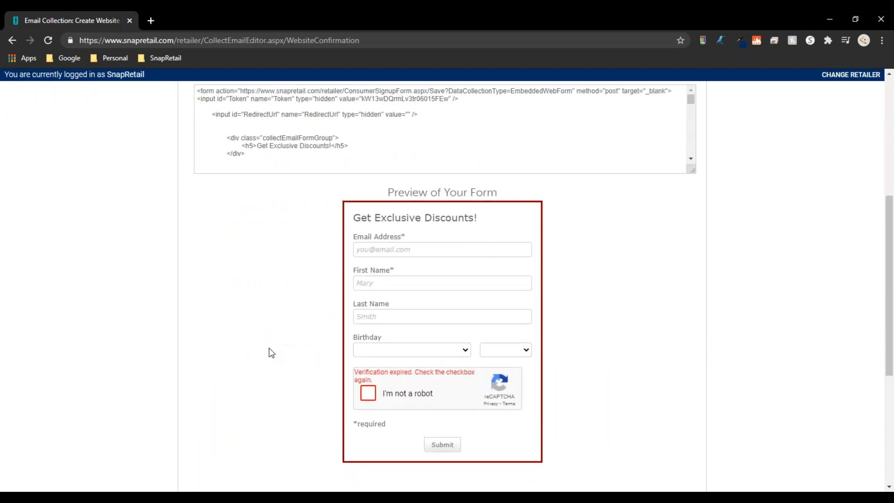
scroll(269, 352, "up", 4)
scroll(267, 349, "up", 1)
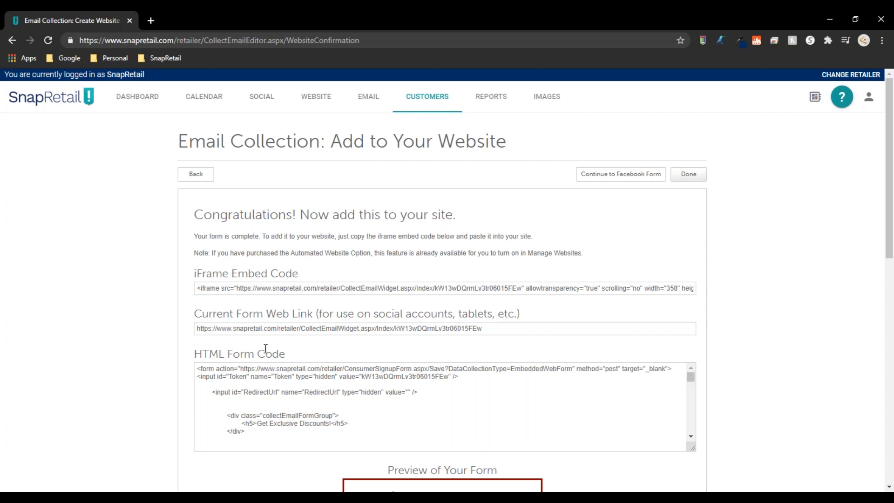
left_click(238, 290)
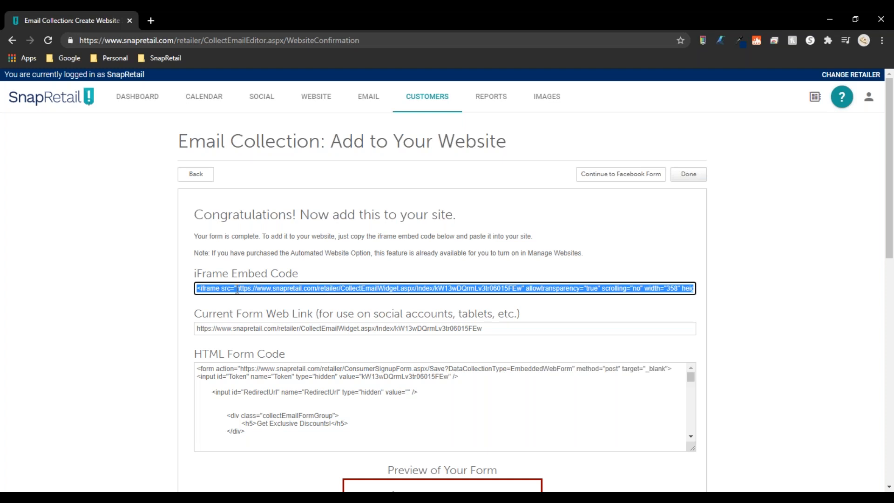
scroll(441, 350, "down", 4)
scroll(407, 99, "down", 3)
scroll(482, 183, "up", 2)
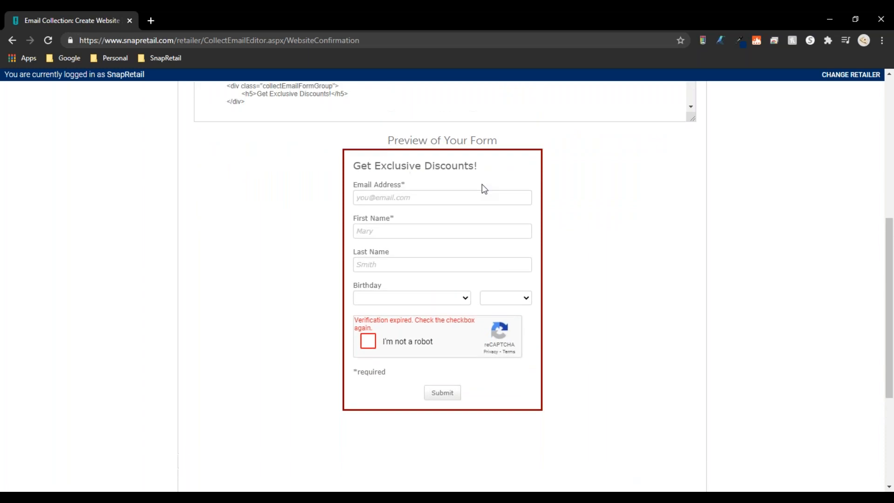
scroll(182, 353, "up", 6)
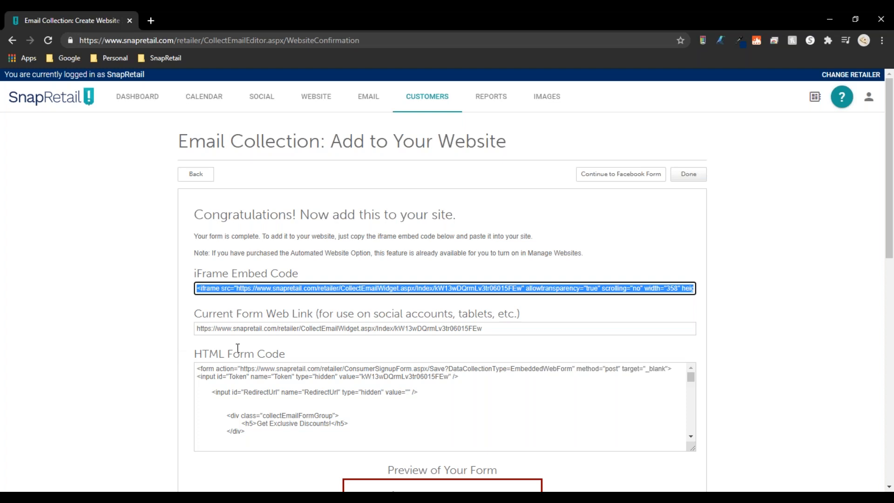
scroll(186, 326, "down", 2)
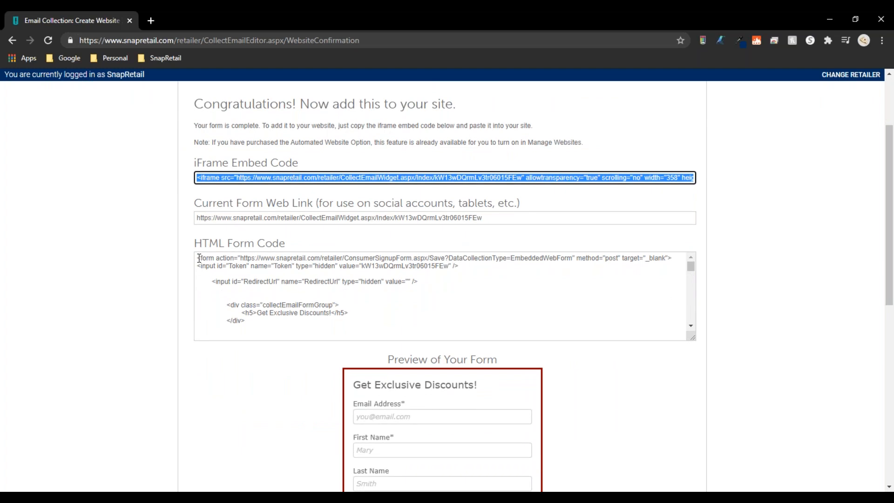
left_click(204, 256)
mouse_move(691, 266)
left_mouse_down()
mouse_move(697, 331)
mouse_move(691, 264)
left_mouse_up()
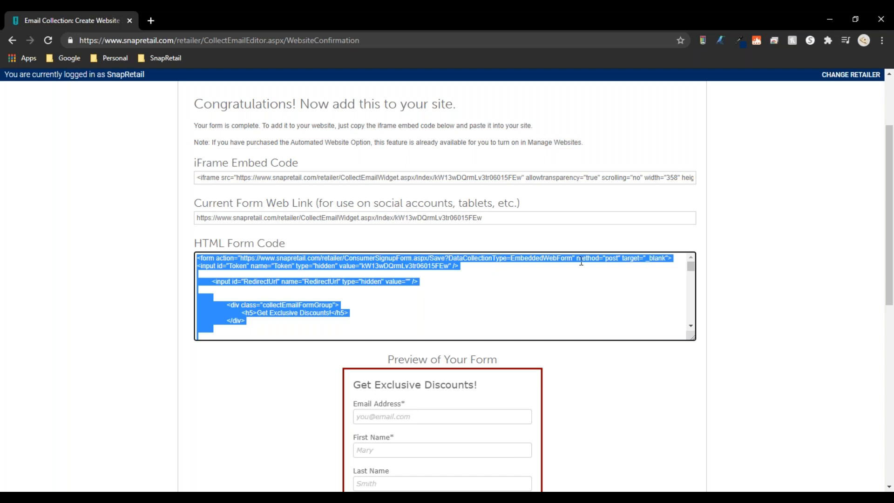
left_click(718, 230)
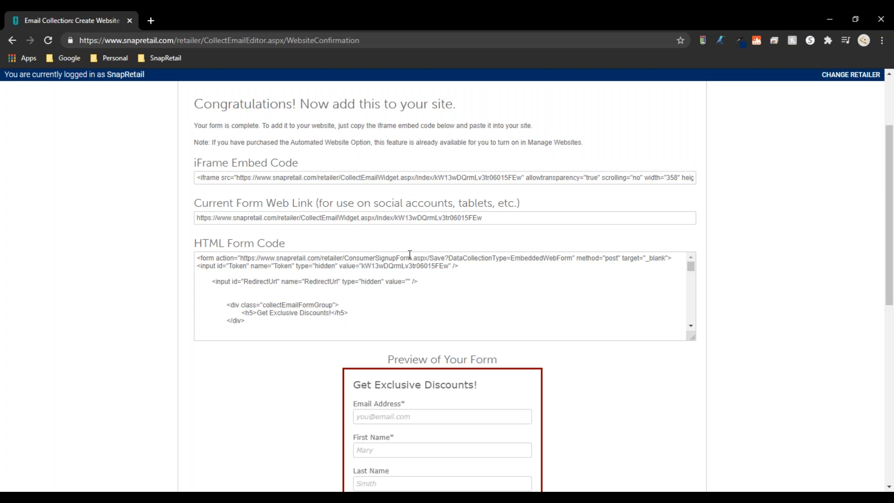
scroll(409, 256, "down", 10)
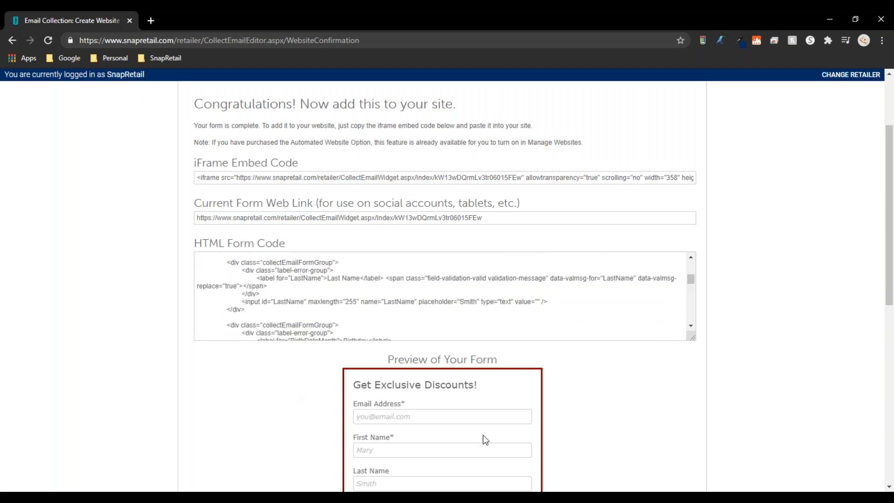
scroll(438, 415, "down", 5)
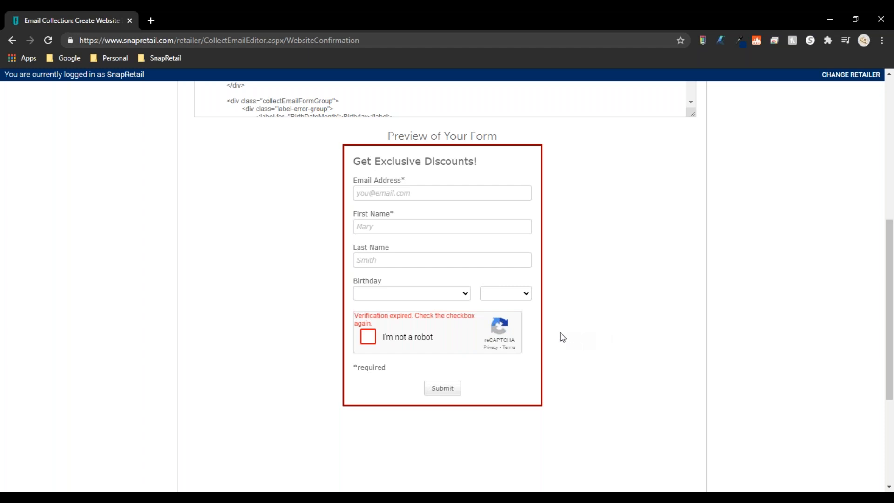
scroll(561, 337, "up", 1)
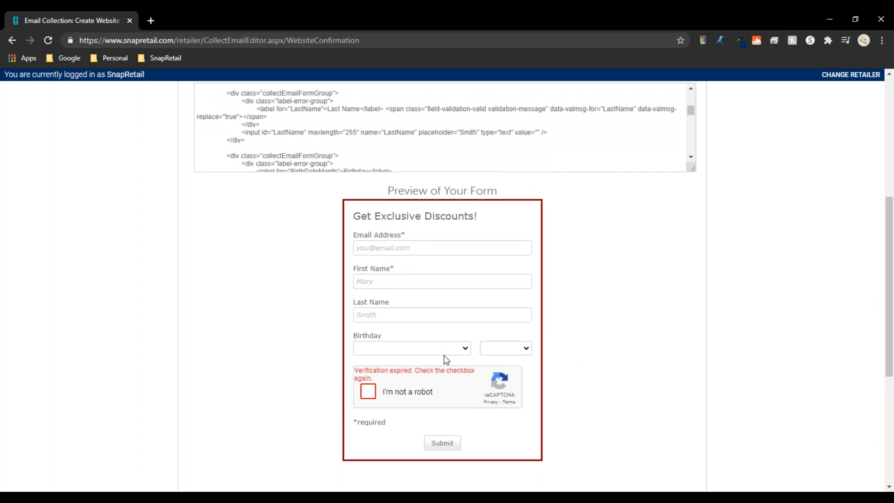
scroll(447, 359, "up", 5)
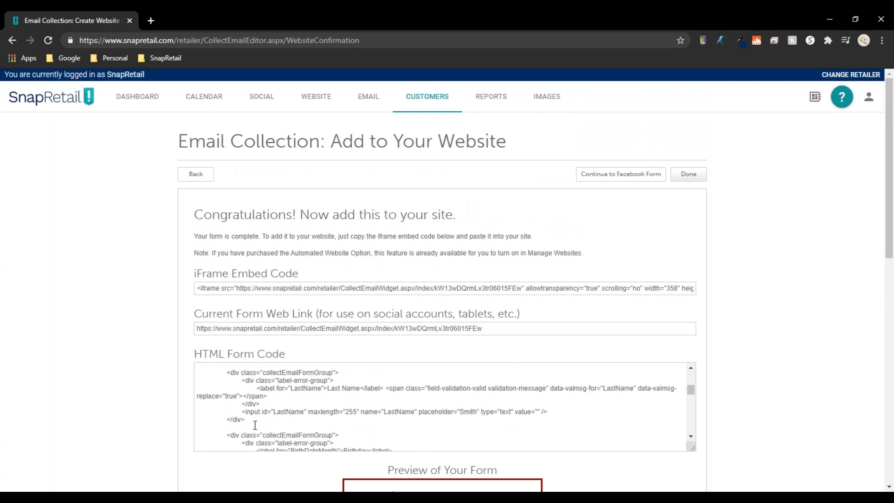
Copy the Current Form Web Link and paste it into a new browser tab.
left_click(233, 329)
key("ctrl+c")
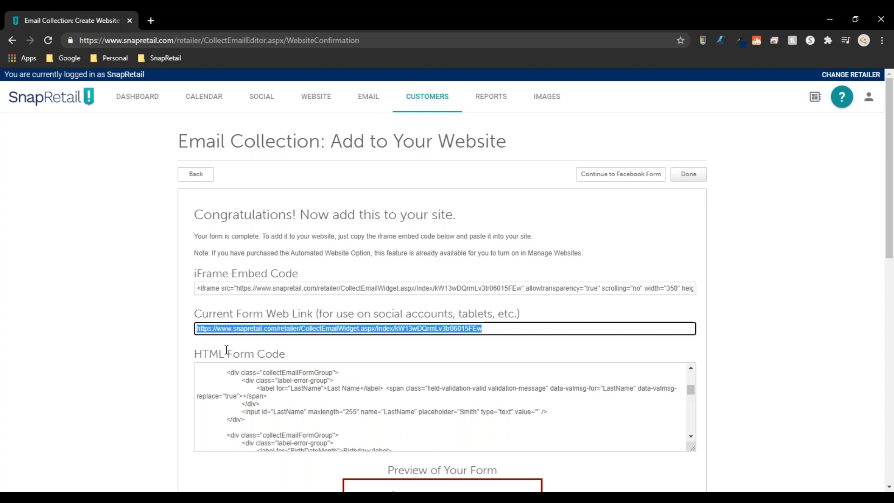
left_click(150, 20)
key("ctrl+v")
Load the form link and fill in a test email address, first name and last name.
key("Return")
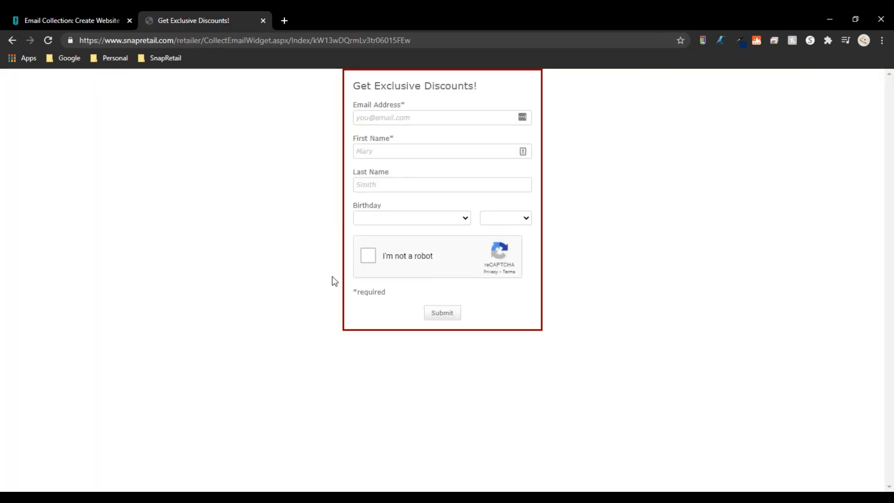
left_click(414, 117)
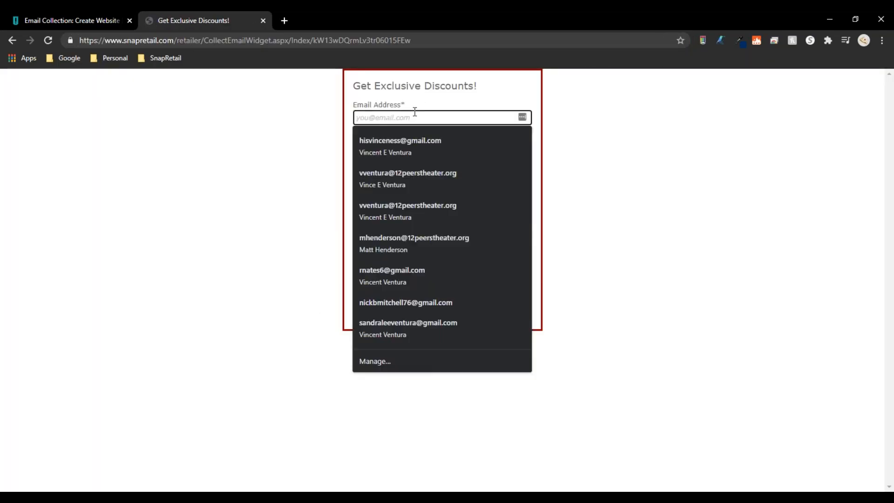
type("vince")
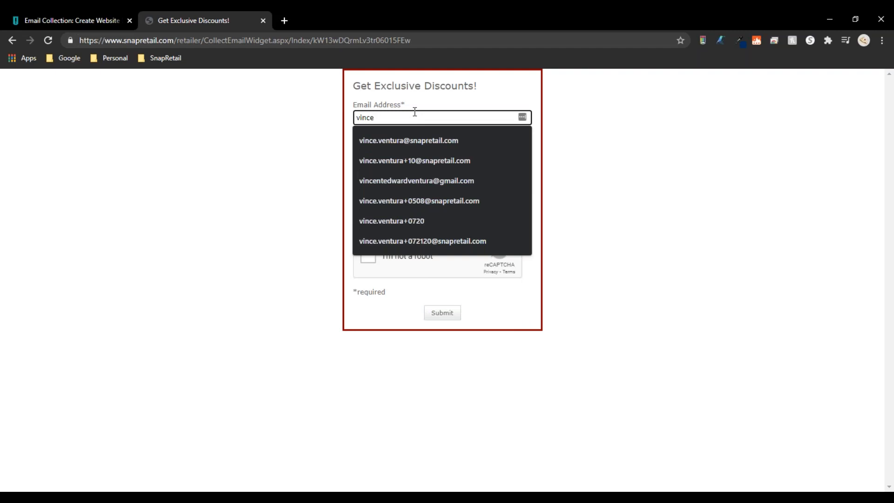
key("Down")
key("Tab")
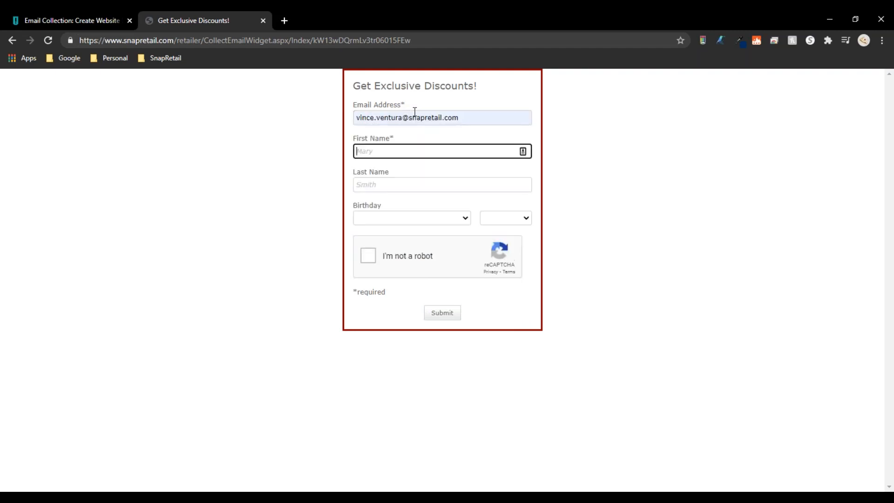
left_click(413, 155)
type("Vince")
key("Tab")
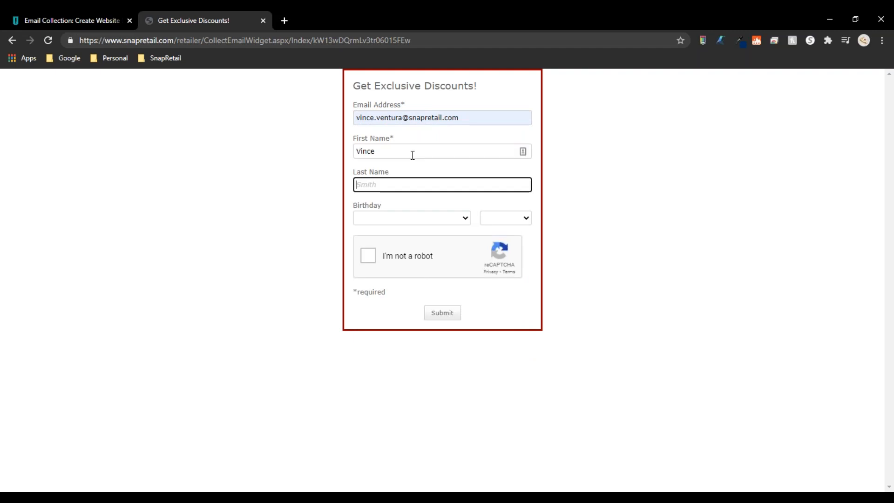
type("Ventura")
Set the birthday to June 1, pass the reCAPTCHA, submit the signup and close the tab.
key("Tab")
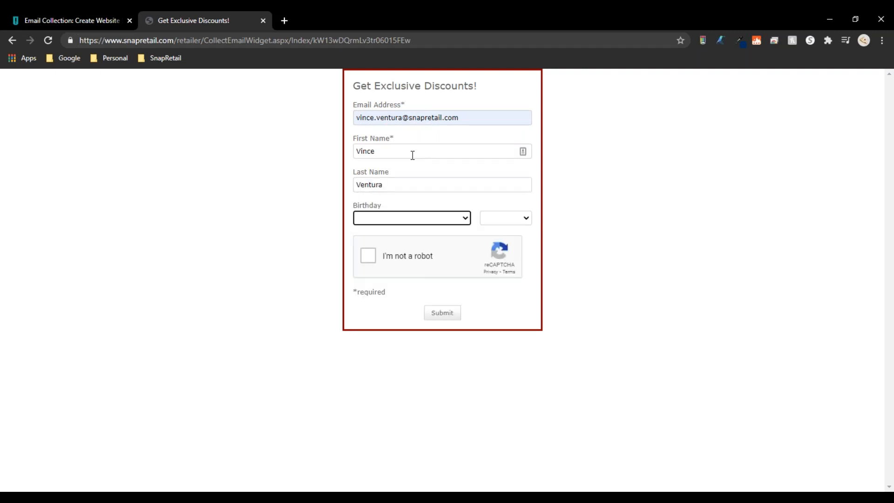
left_click(399, 214)
left_click(385, 341)
left_click(492, 220)
left_click(494, 255)
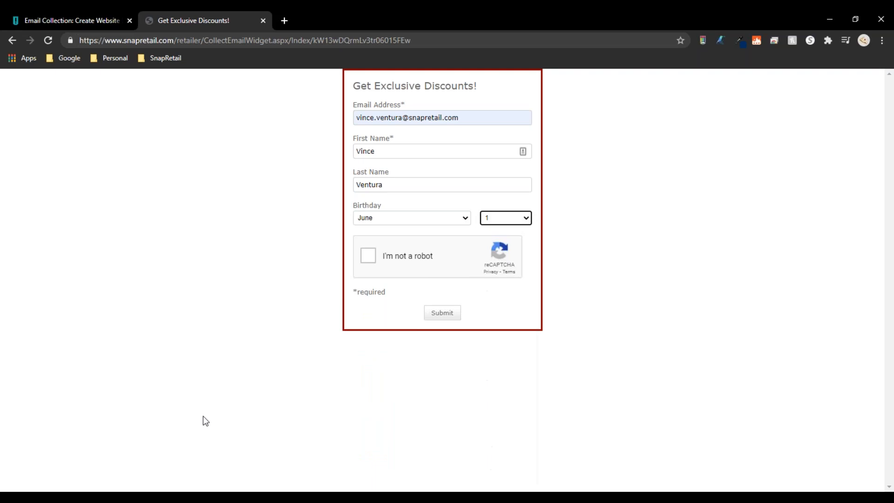
left_click(370, 259)
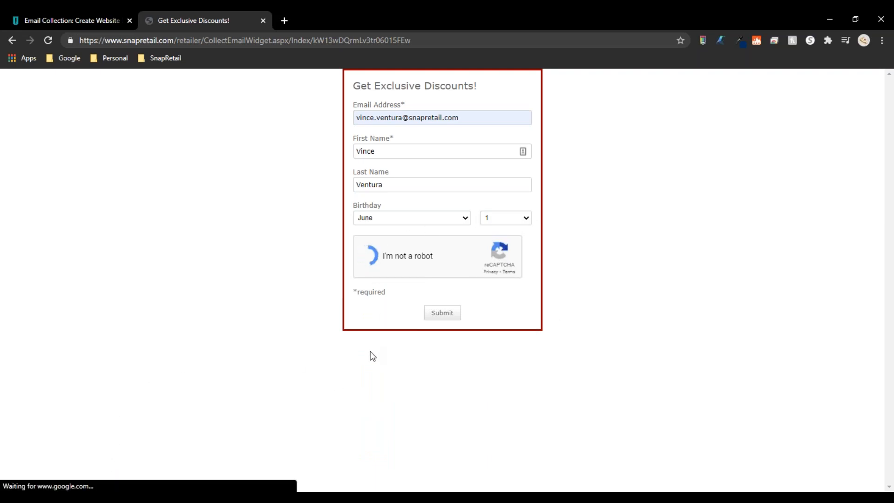
left_click(443, 315)
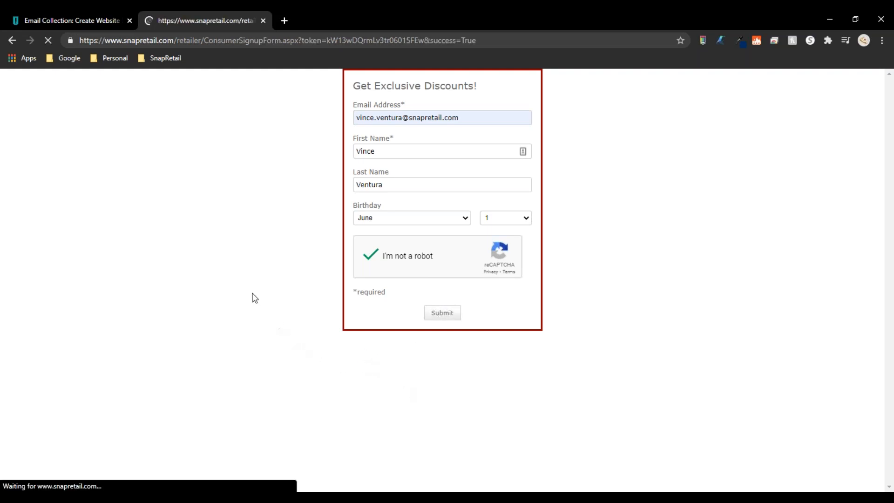
left_click(263, 21)
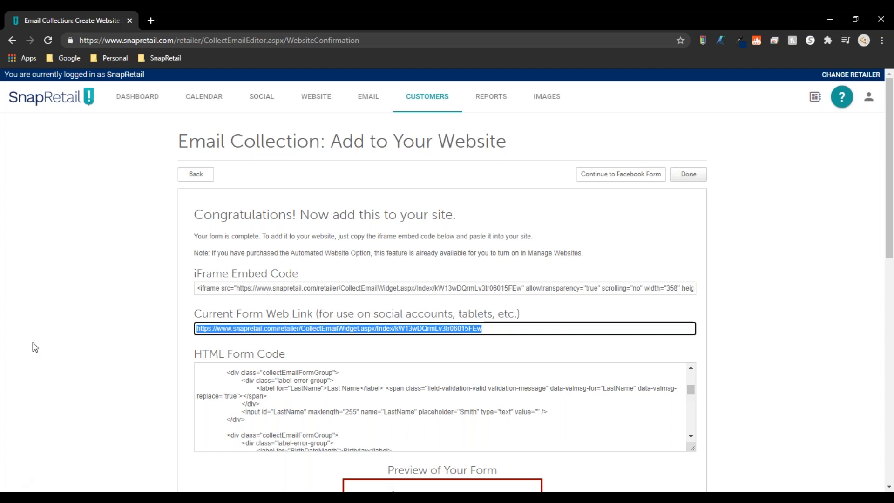
Open Customers and filter to Verification Pending (1) to see the test signup.
left_click(425, 99)
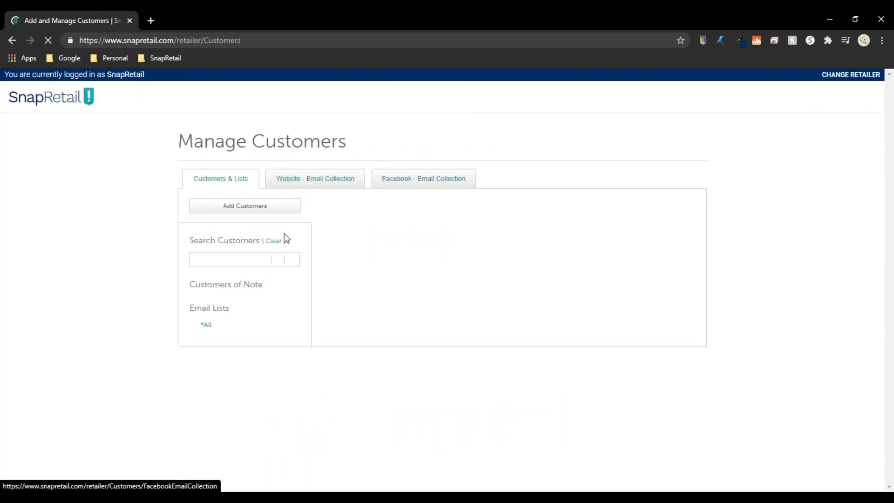
scroll(297, 254, "down", 3)
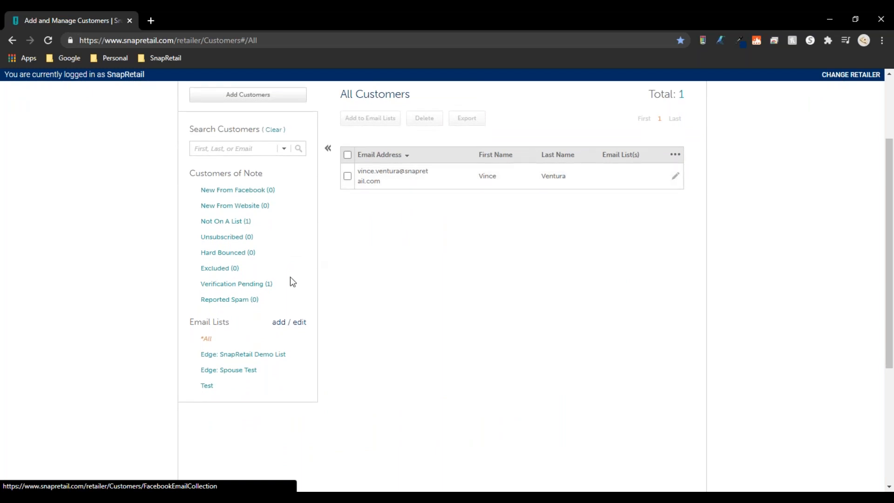
left_click(250, 285)
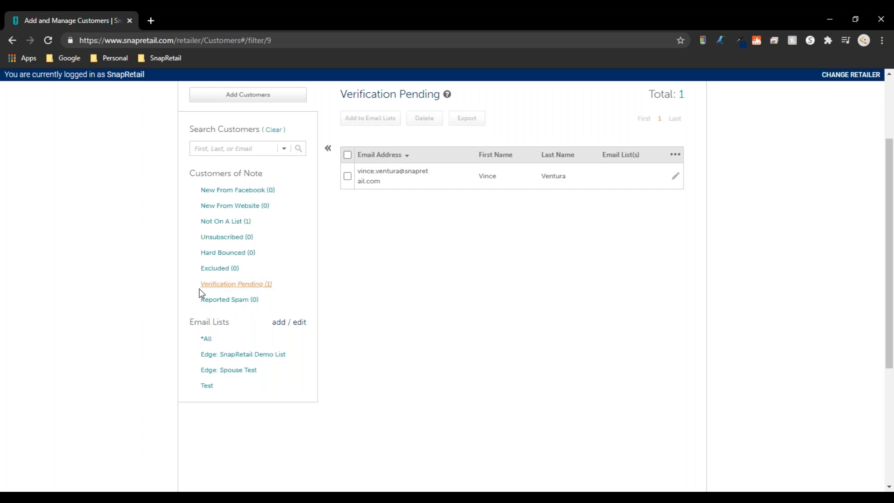
scroll(343, 261, "up", 3)
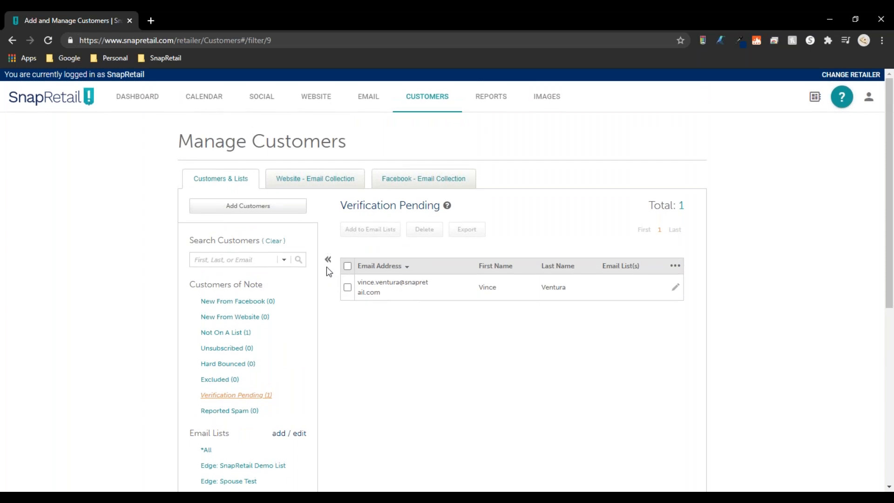
left_click(405, 184)
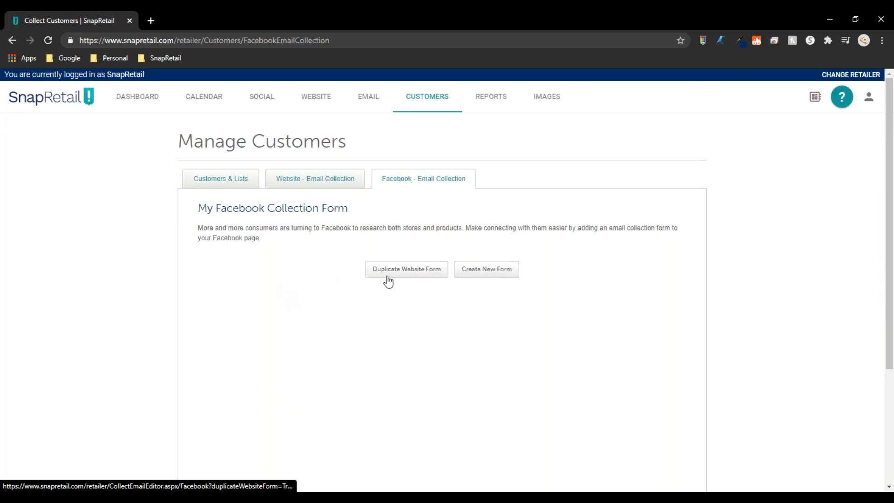
left_click(389, 279)
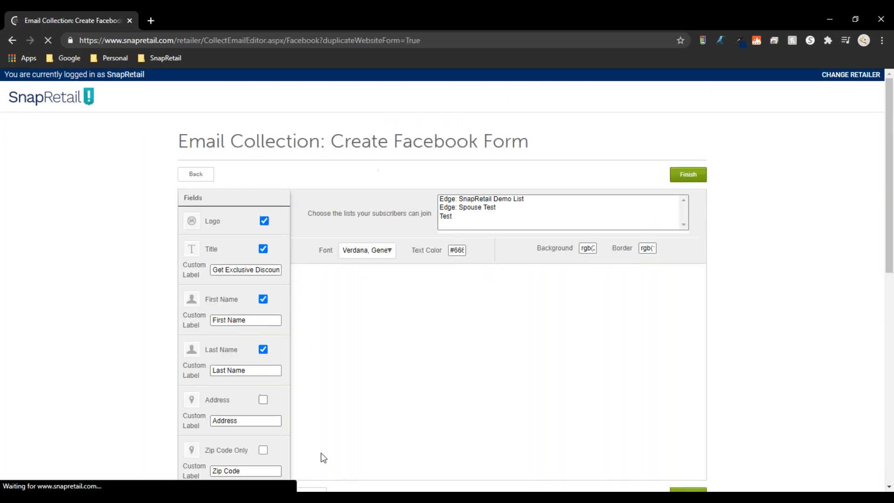
scroll(320, 322, "down", 5)
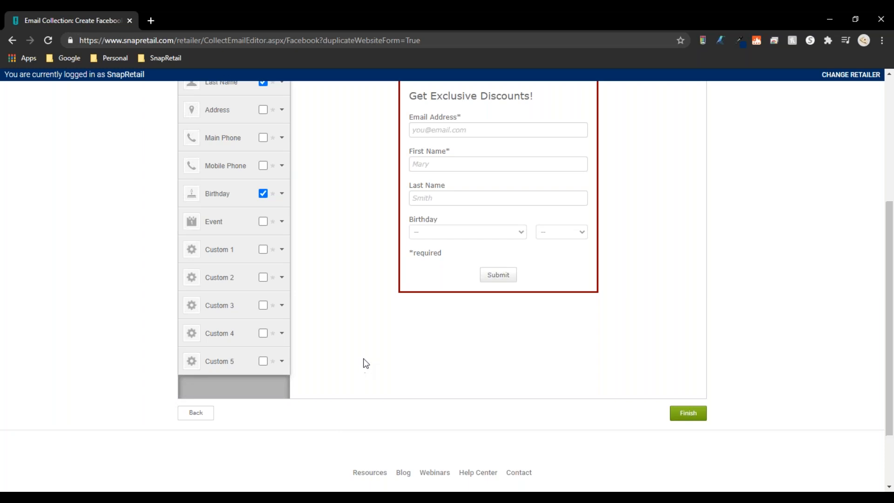
scroll(364, 362, "up", 2)
scroll(365, 362, "up", 1)
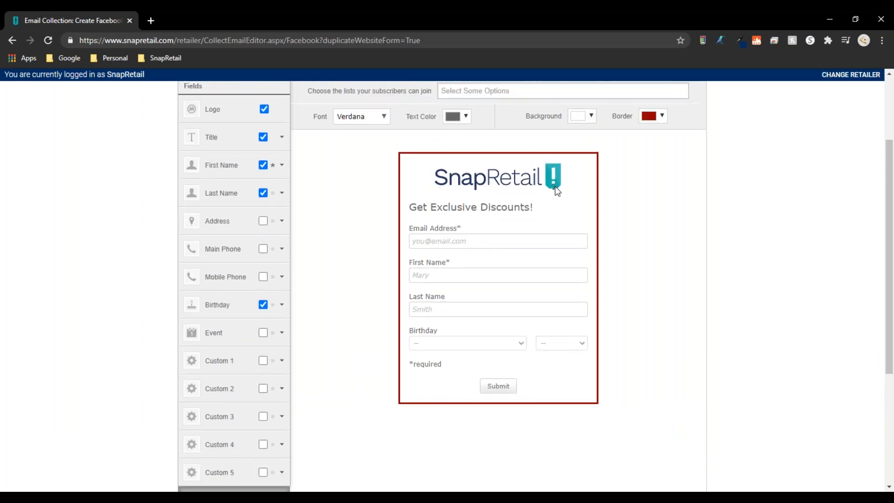
Untick the Logo field, briefly toggling it back on, so the form shows no logo.
left_click(264, 109)
left_click(264, 109)
left_click(264, 109)
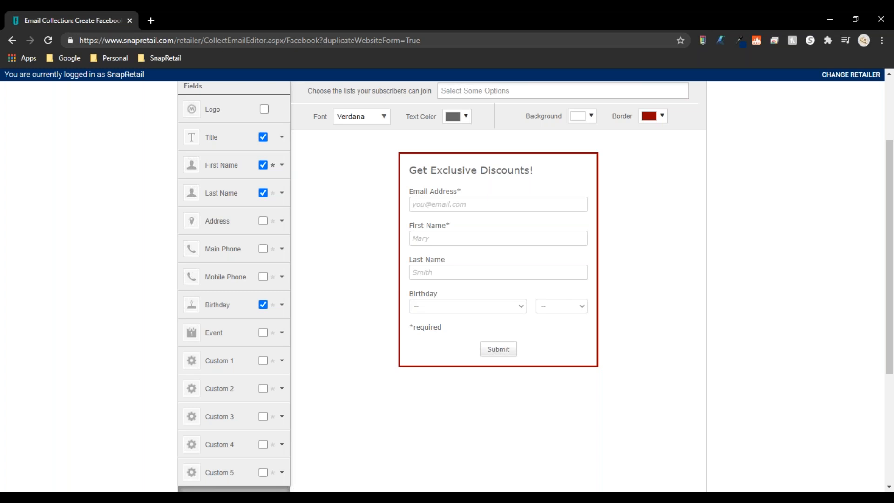
Load the pasted CollectEmailWidget form link in a new tab and select its URL.
left_click(149, 21)
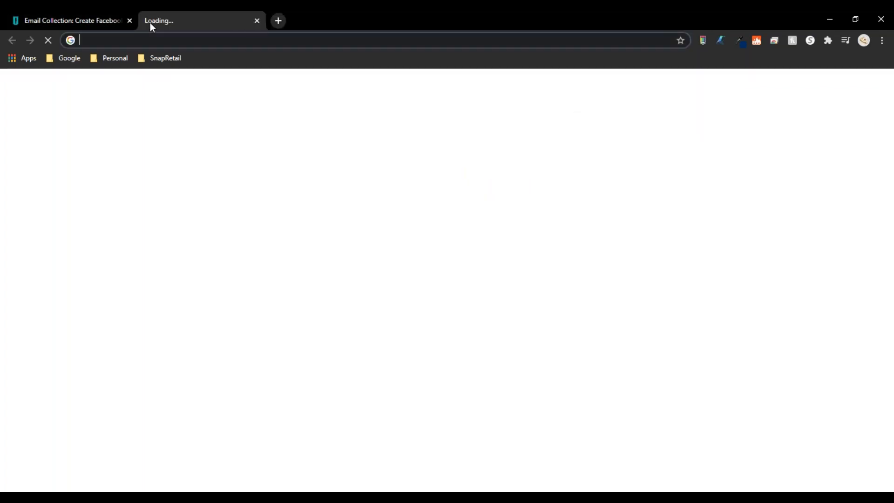
key("ctrl+v")
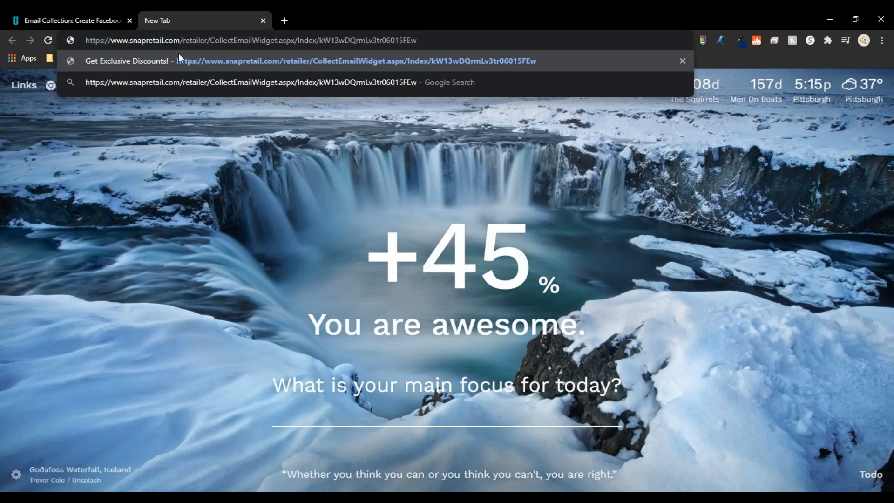
key("Return")
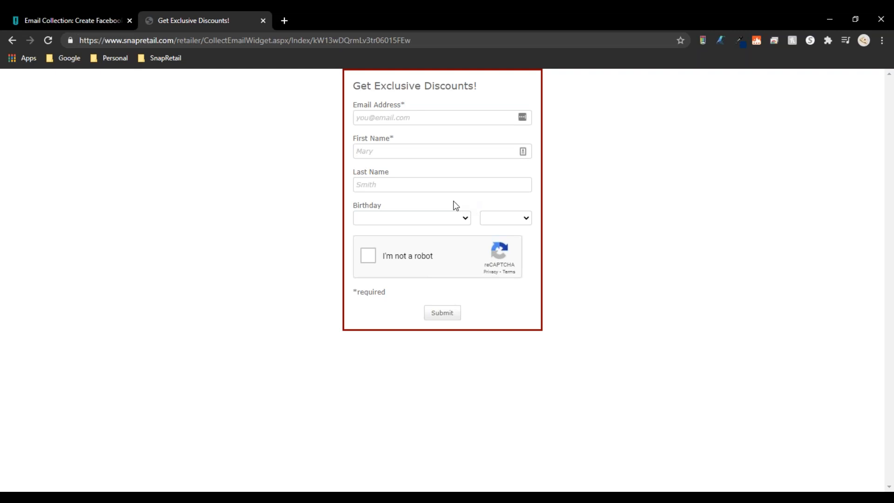
left_click_drag(142, 40, 405, 40)
left_click_drag(423, 70, 423, 74)
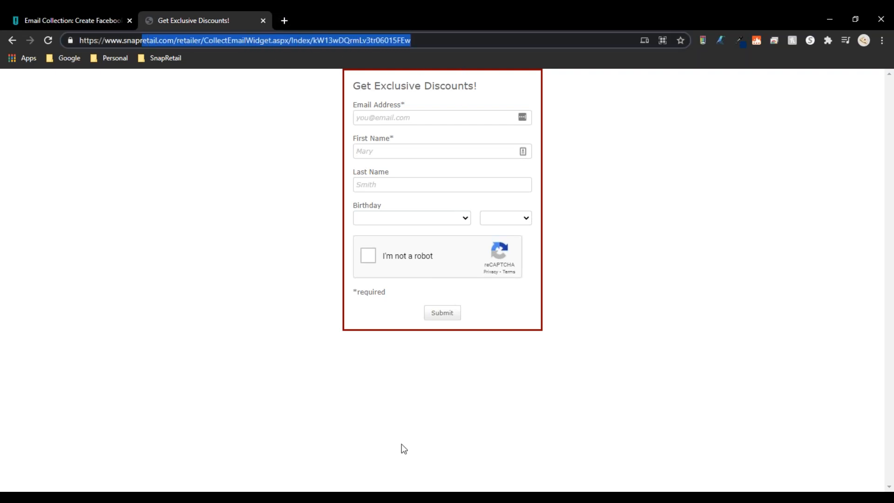
mouse_move(403, 497)
Close the live form tab, switch to Manage Customers, and open the Help Center from Help.
left_click(262, 20)
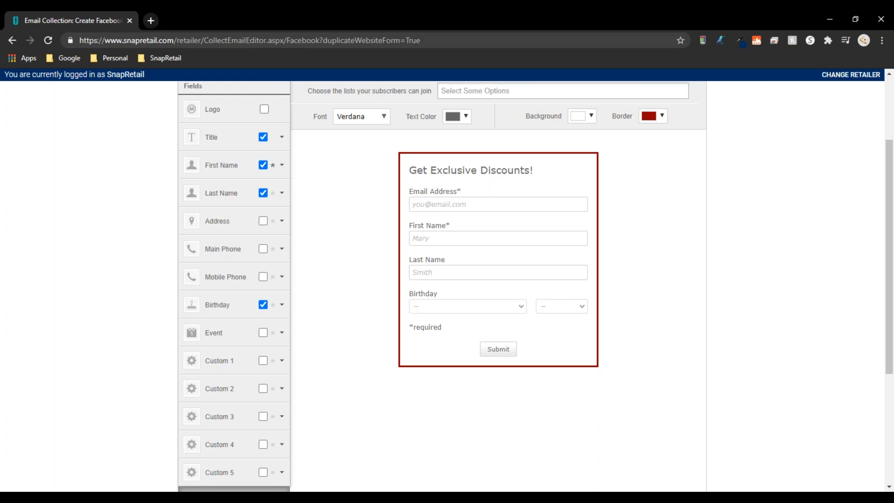
scroll(335, 229, "up", 3)
left_click(336, 230)
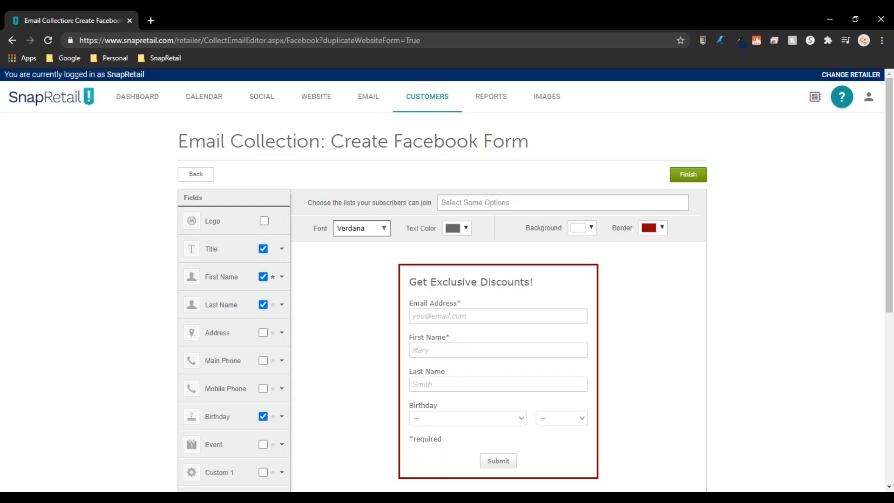
left_click(422, 99)
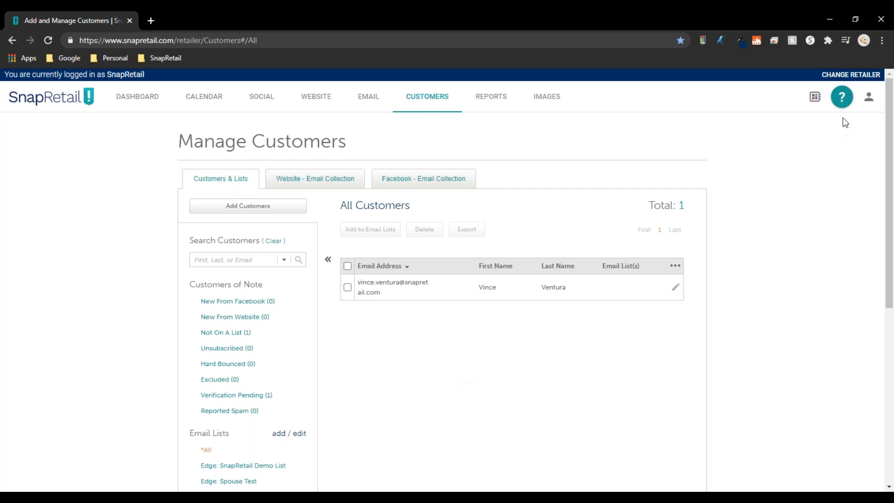
left_click(841, 97)
left_click(833, 127)
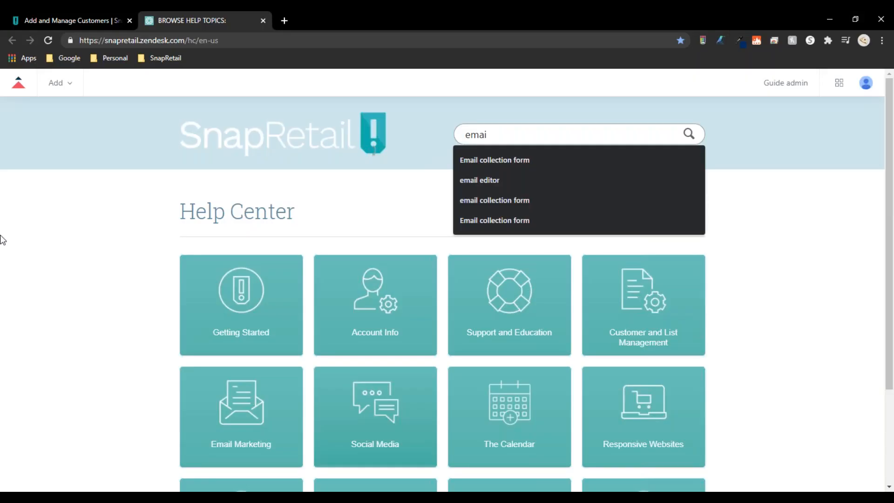
Run the 'Email collection form' search and open the 'Collecting customer data on your website' result.
left_click(476, 160)
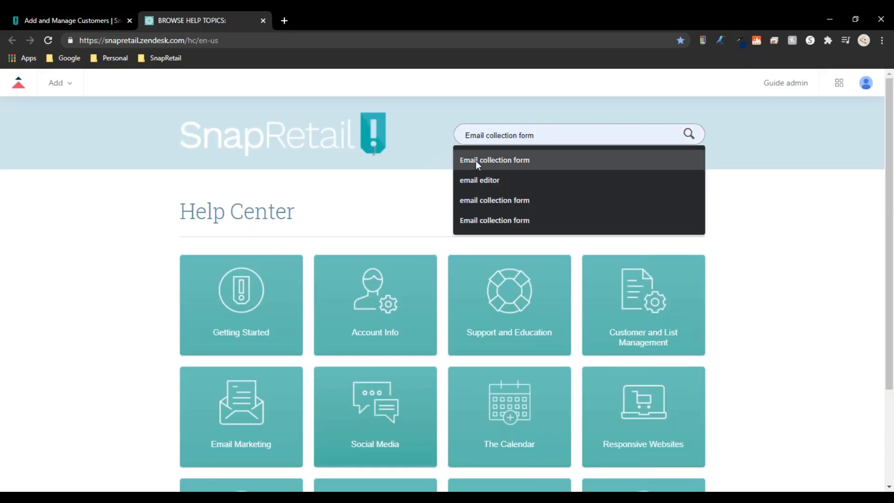
key("Return")
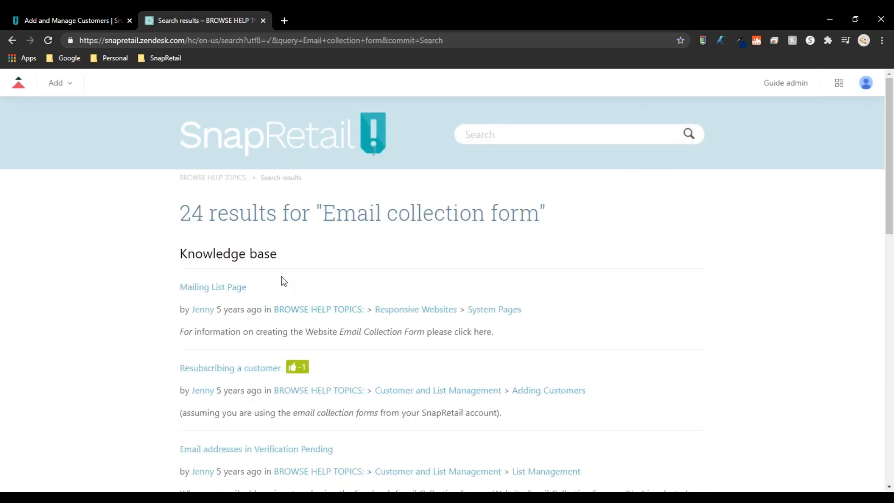
scroll(283, 281, "down", 4)
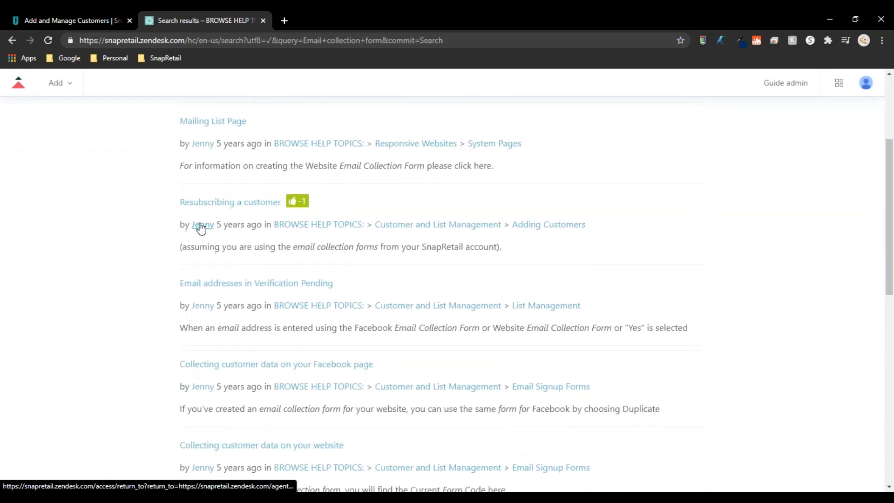
scroll(200, 228, "down", 1)
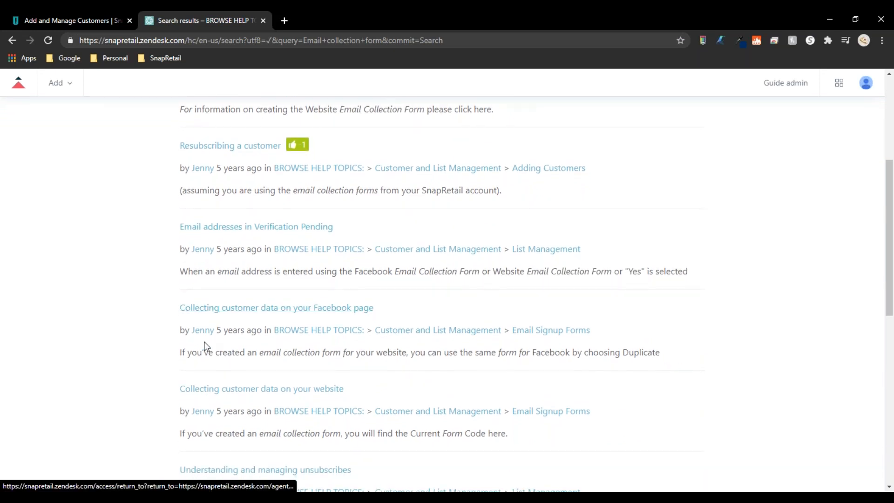
left_click(215, 395)
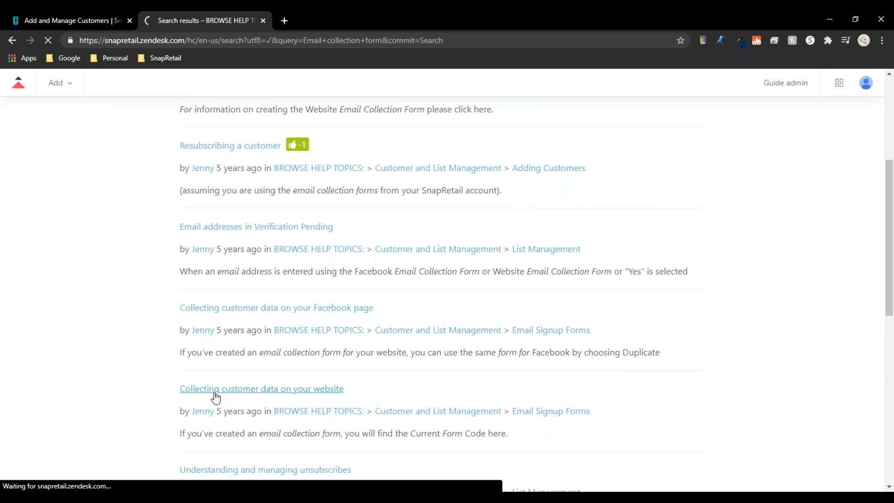
Scroll through the article's steps down to Form Code and back, then return to the customers tab.
scroll(194, 255, "down", 1)
scroll(193, 254, "down", 10)
scroll(196, 265, "down", 8)
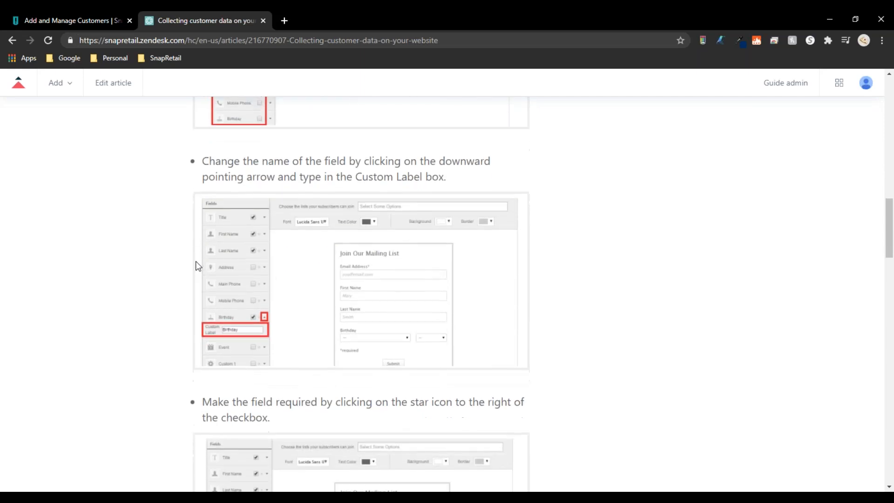
scroll(195, 265, "down", 6)
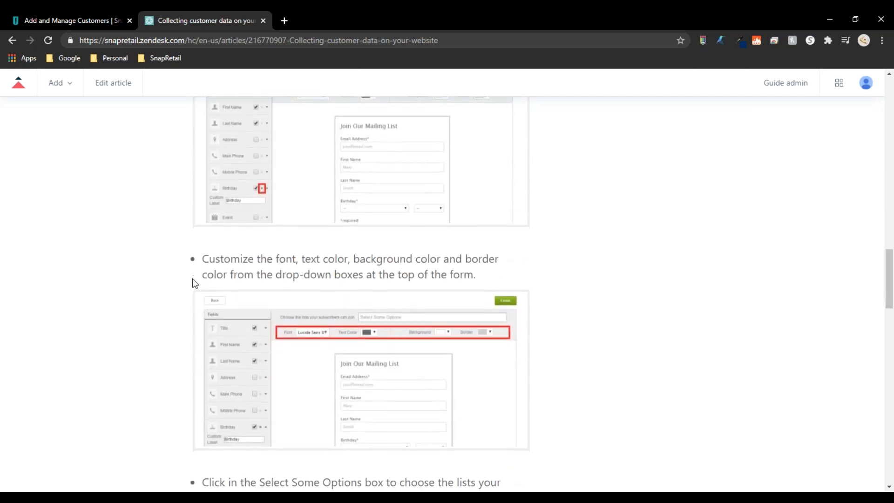
scroll(191, 283, "down", 10)
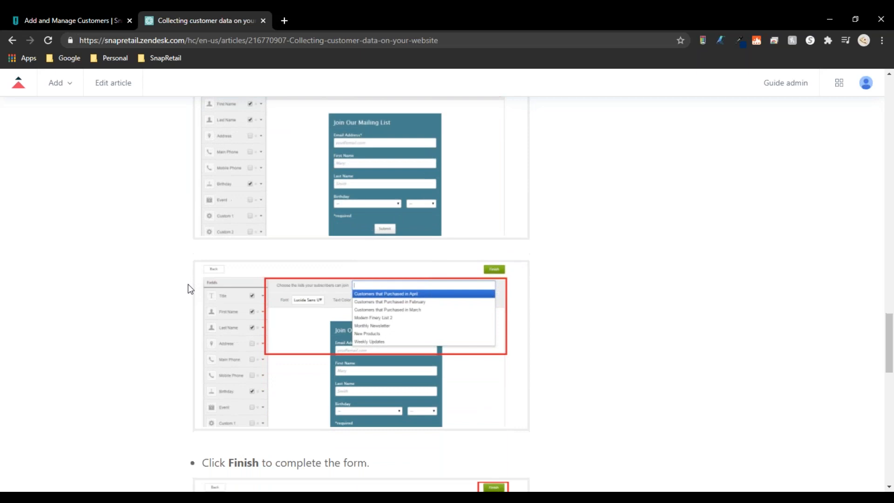
scroll(190, 289, "down", 8)
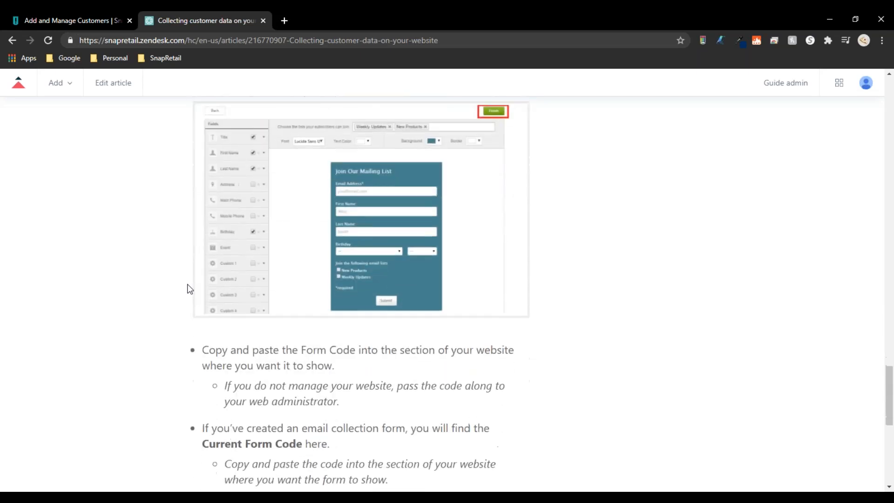
scroll(188, 289, "down", 5)
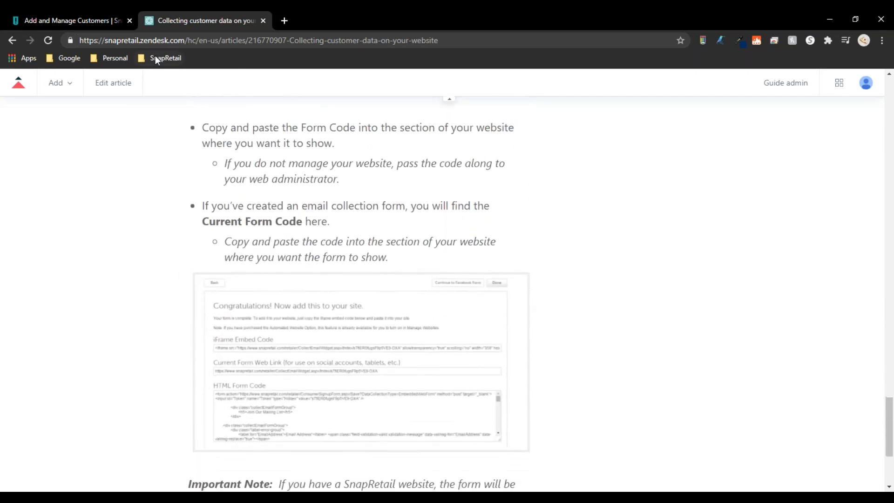
scroll(379, 187, "up", 12)
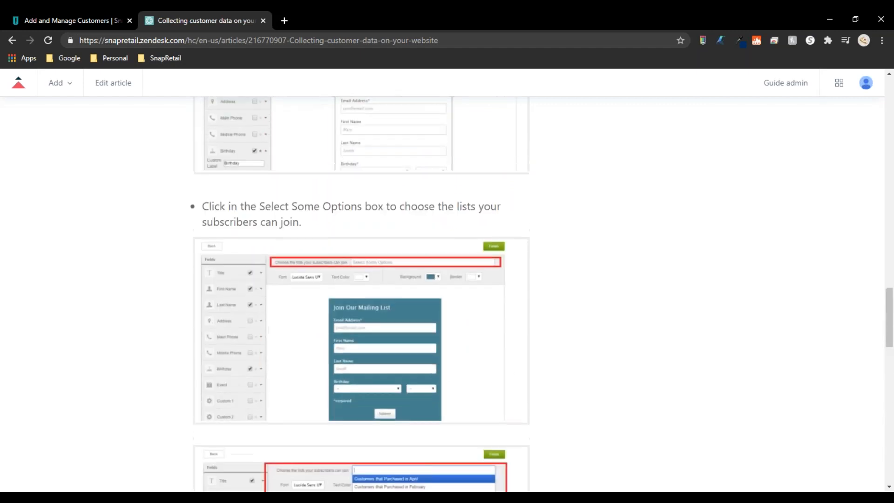
scroll(392, 161, "up", 8)
left_click(86, 18)
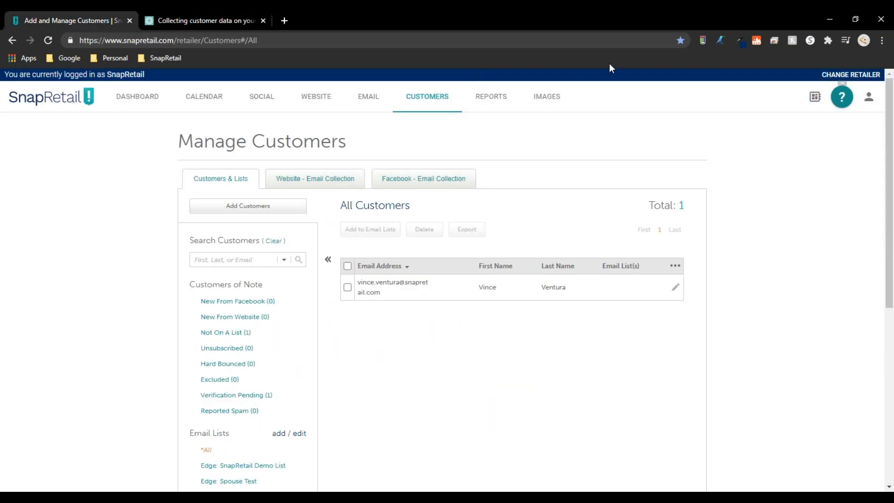
Start a live chat with SnapRetail customer service from the Help options.
left_click(844, 100)
left_click_drag(763, 155, 641, 130)
left_click(641, 130)
left_click(840, 99)
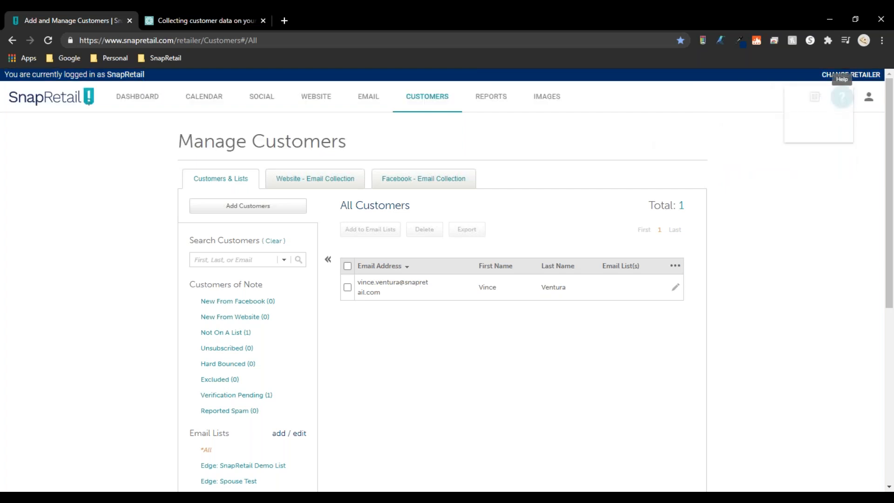
left_click(761, 149)
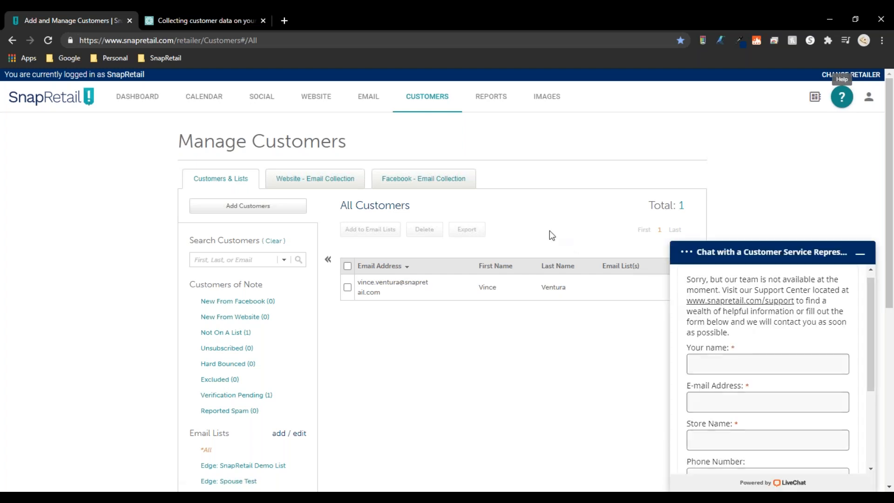
Review the leave-a-message form shown while the team is unavailable, then minimize the chat.
scroll(798, 384, "down", 2)
scroll(798, 384, "down", 1)
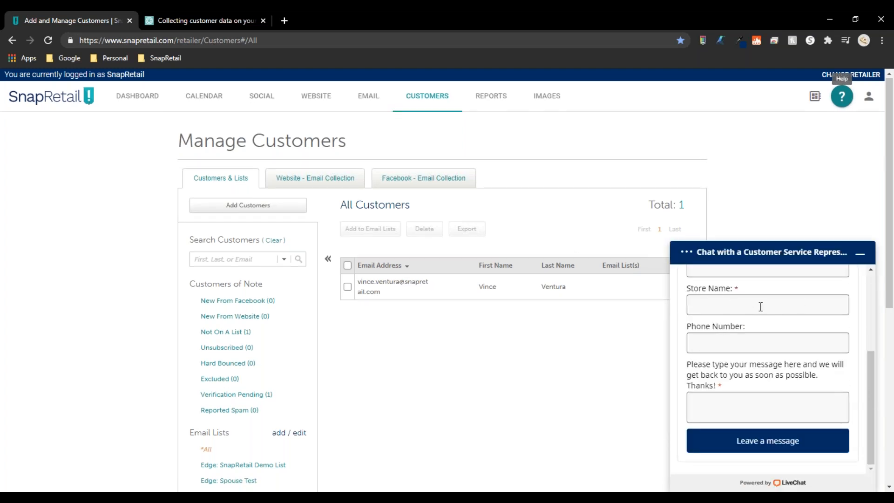
left_click(859, 254)
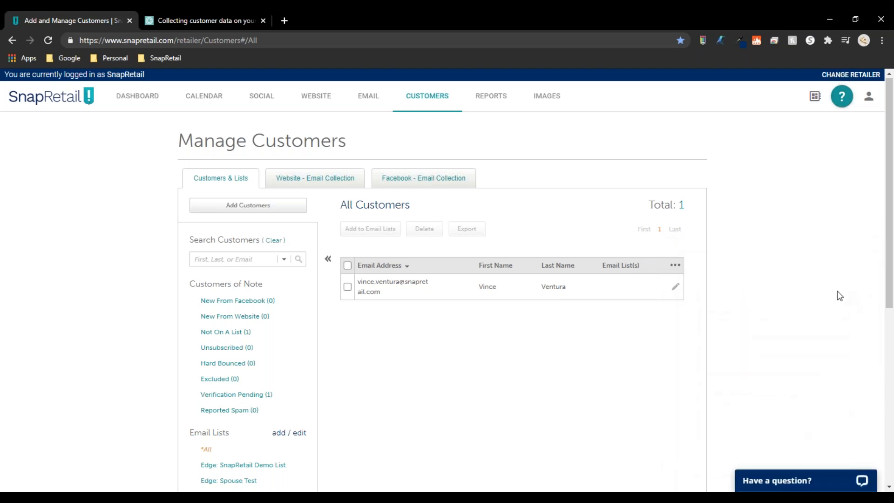